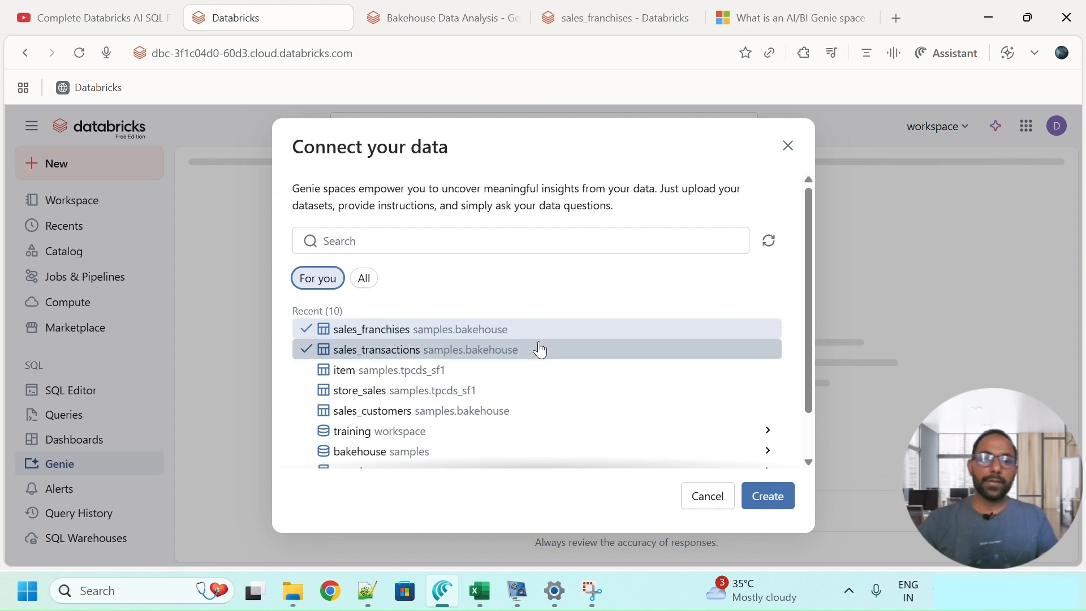
# Create the Genie space from the sales_franchises and sales_transactions tables and name it "Bakehouse Data Analysis"
pyautogui.click(764, 496)
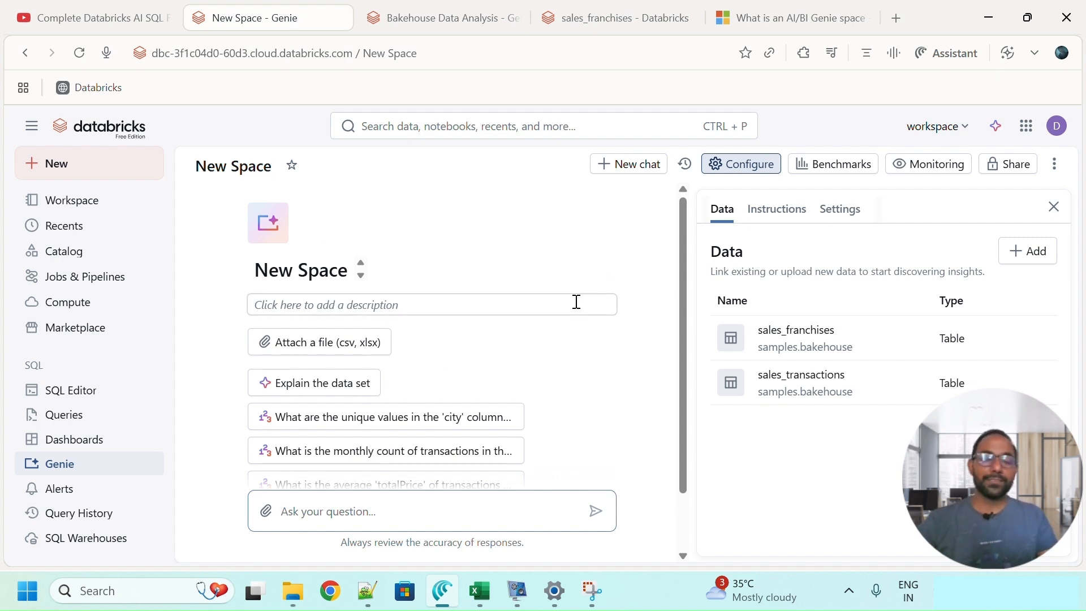
pyautogui.scroll(-2, 562, 423)
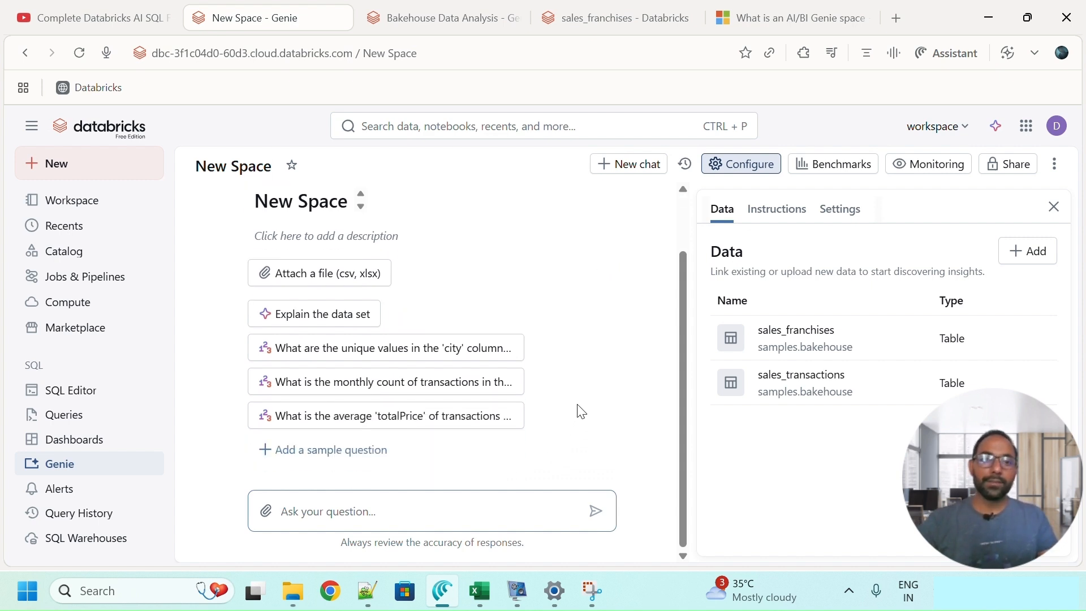
pyautogui.scroll(2, 581, 412)
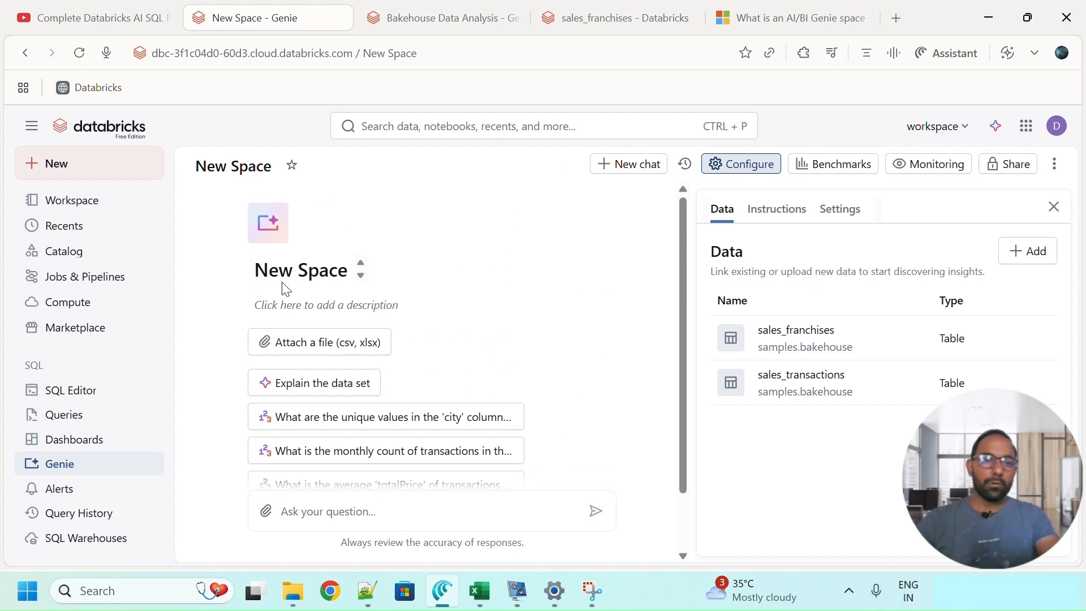
pyautogui.click(294, 274)
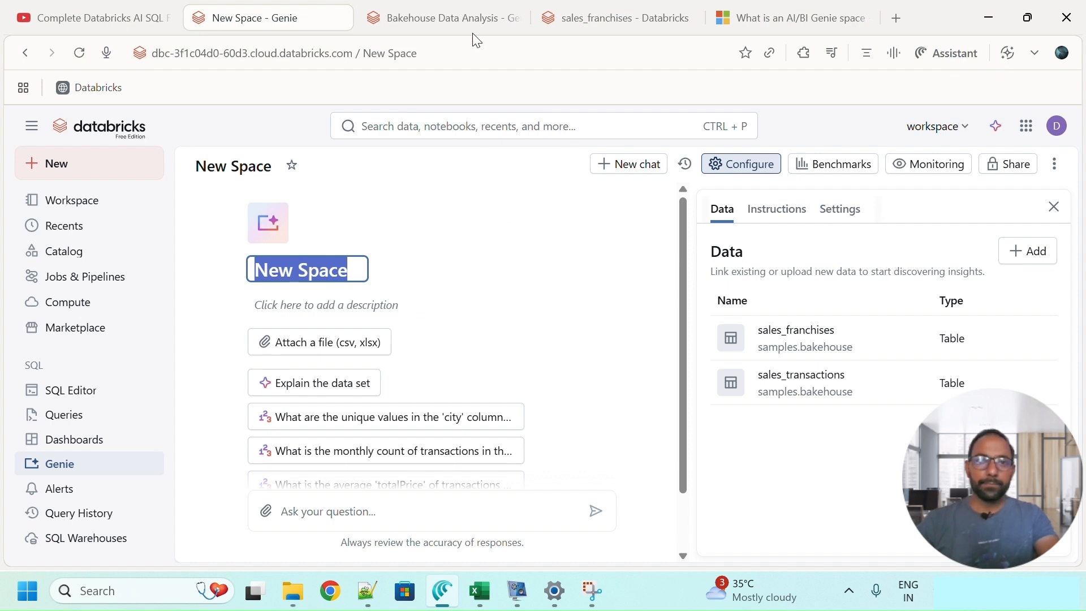
pyautogui.write('Bakehouse Data Analysis')
pyautogui.press('Return')
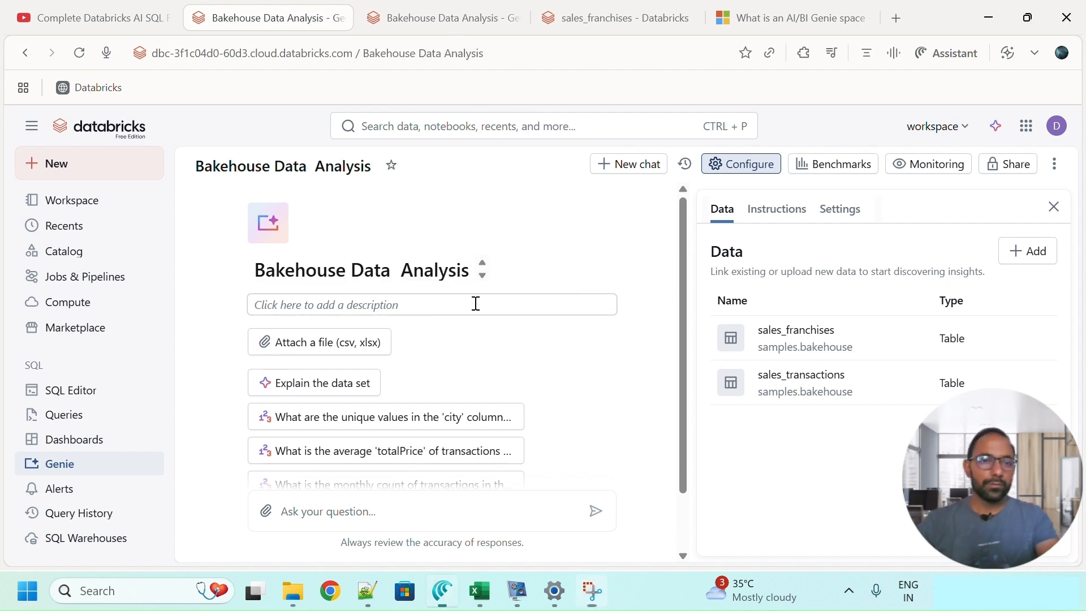
# Add a space description introducing the Bakehouse Dataset Collection as a simulated bakery franchise business with transactional and franchise-level data for data engineering, analytics, and AI/ML
pyautogui.click(475, 304)
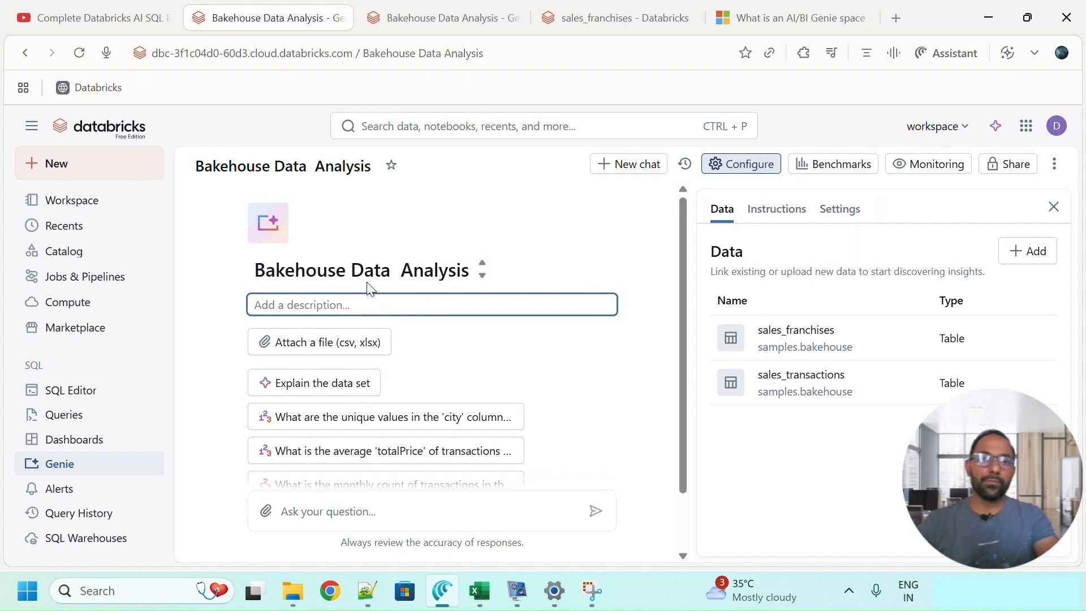
pyautogui.write('The Bakehouse Dataset Collection simulates a bakery franchise business with synthetically curated data covering both transactional and franchise-level information. Designed for Databricks workloads, it enables seamless exploration of data engineering, analytics, and AI/ML use cases.')
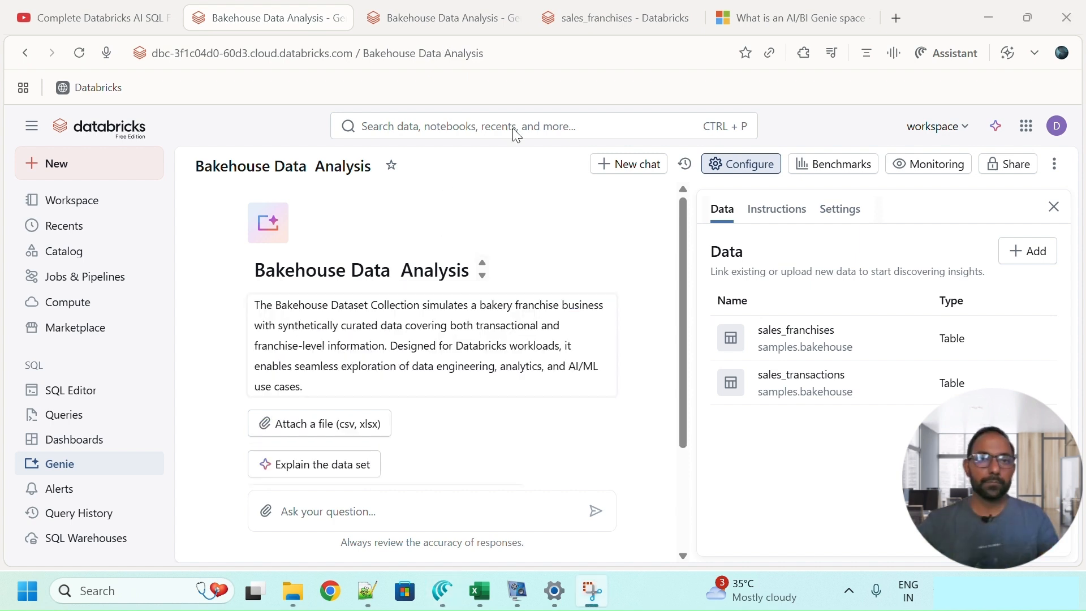
pyautogui.click(627, 375)
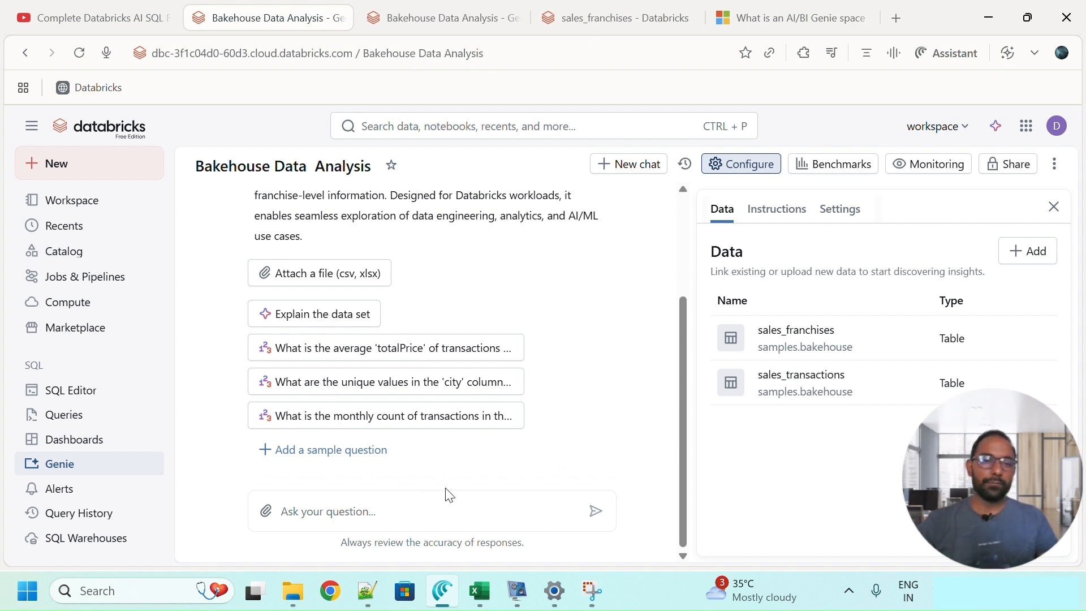
# Ask Genie the question "provide totatl sales for each country"
pyautogui.click(422, 505)
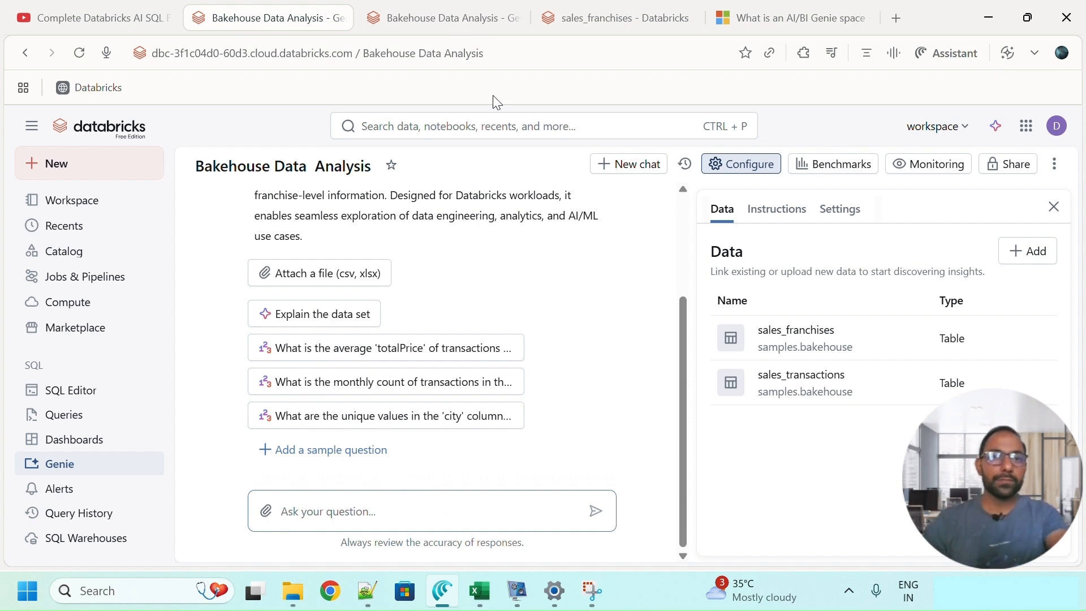
pyautogui.write('provide tot')
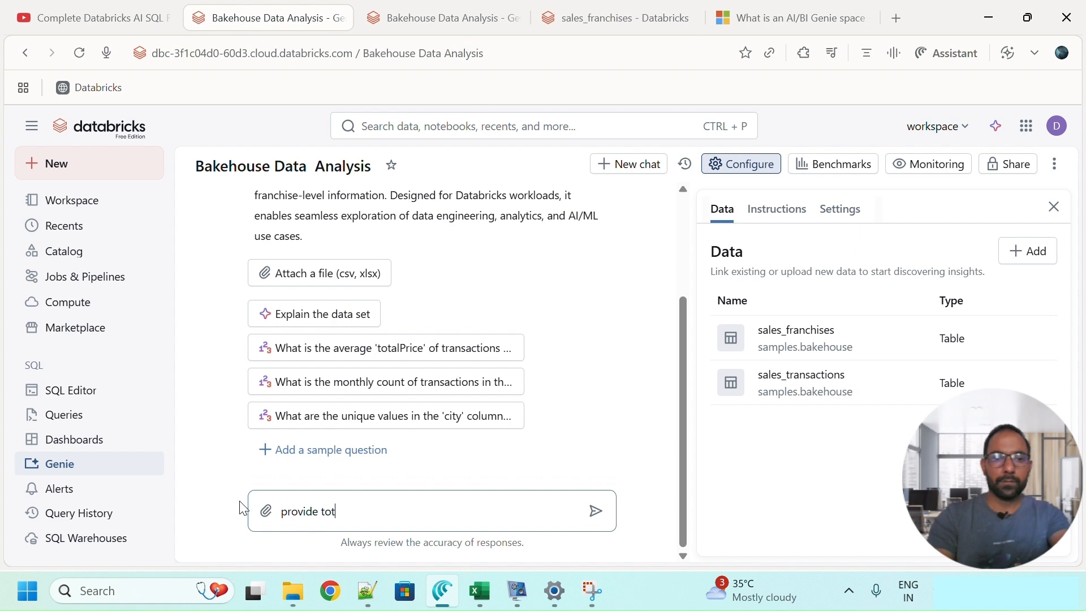
pyautogui.write('atl sales for each country')
pyautogui.press('Return')
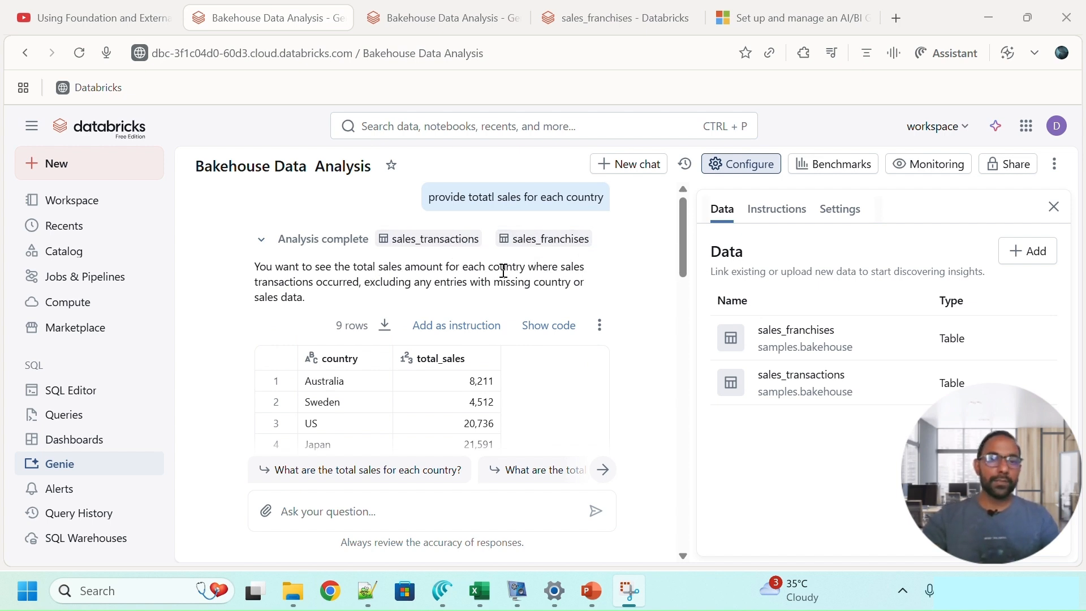
# Examine Genie's explanation and result table for the country sales question, and show the SQL code behind the answer
pyautogui.moveTo(266, 266); pyautogui.dragTo(316, 296)
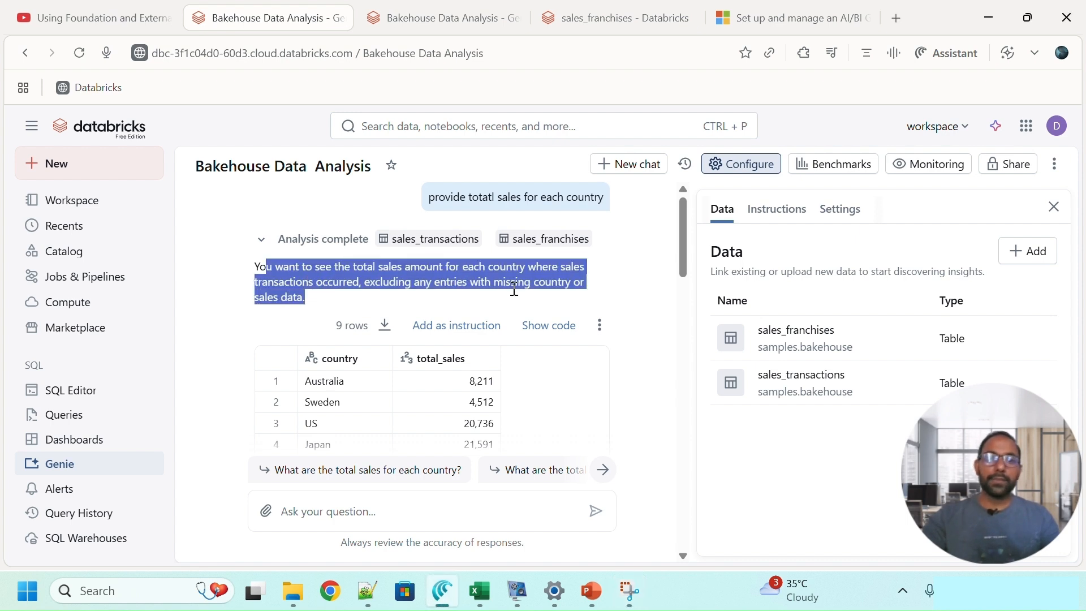
pyautogui.moveTo(680, 242); pyautogui.dragTo(681, 261)
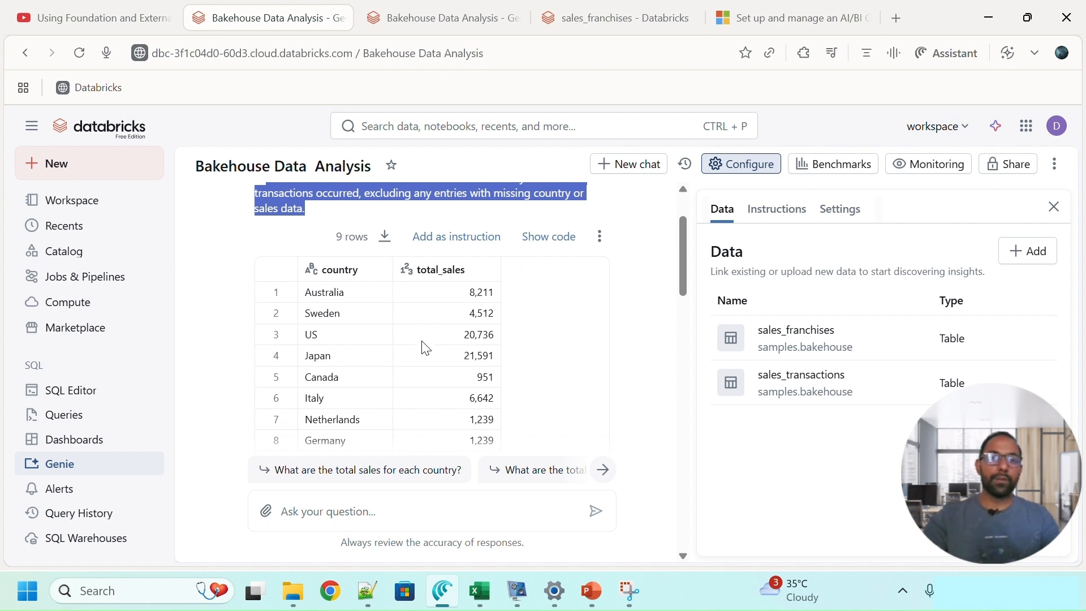
pyautogui.click(540, 236)
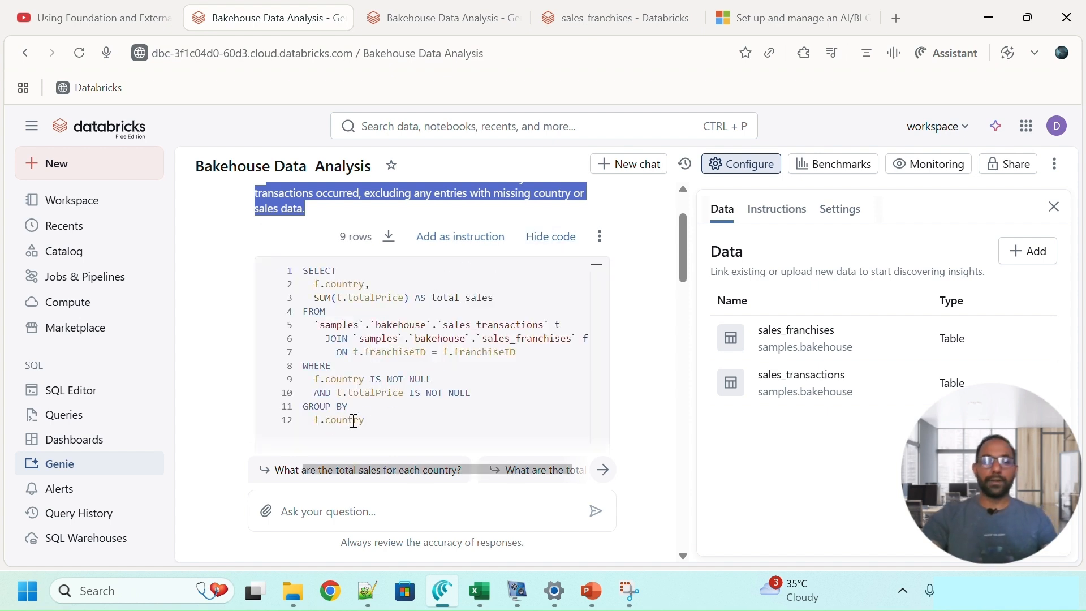
pyautogui.moveTo(376, 419); pyautogui.dragTo(296, 254)
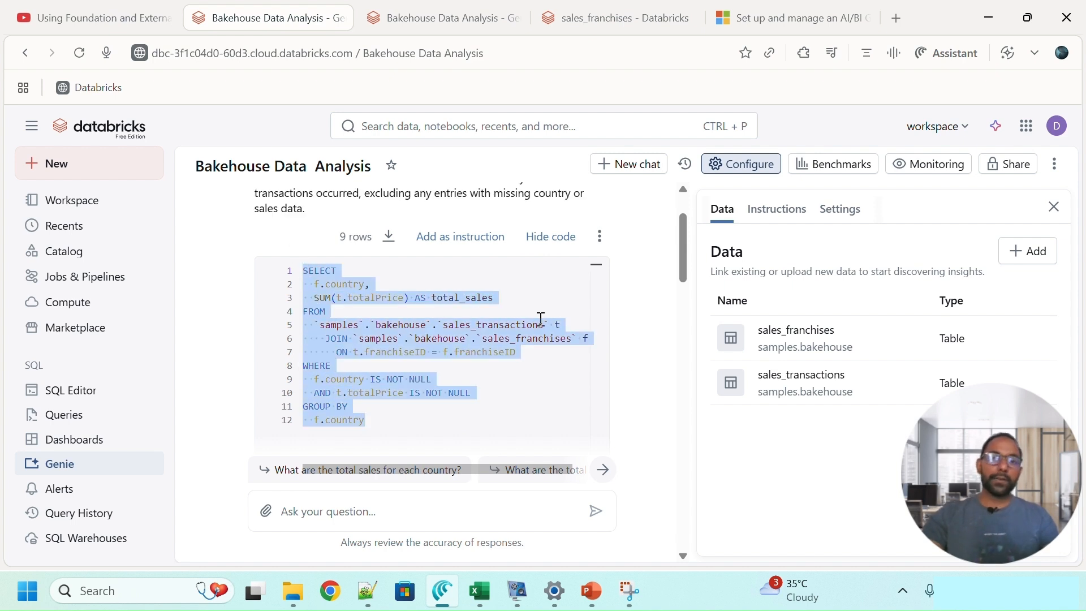
pyautogui.click(620, 317)
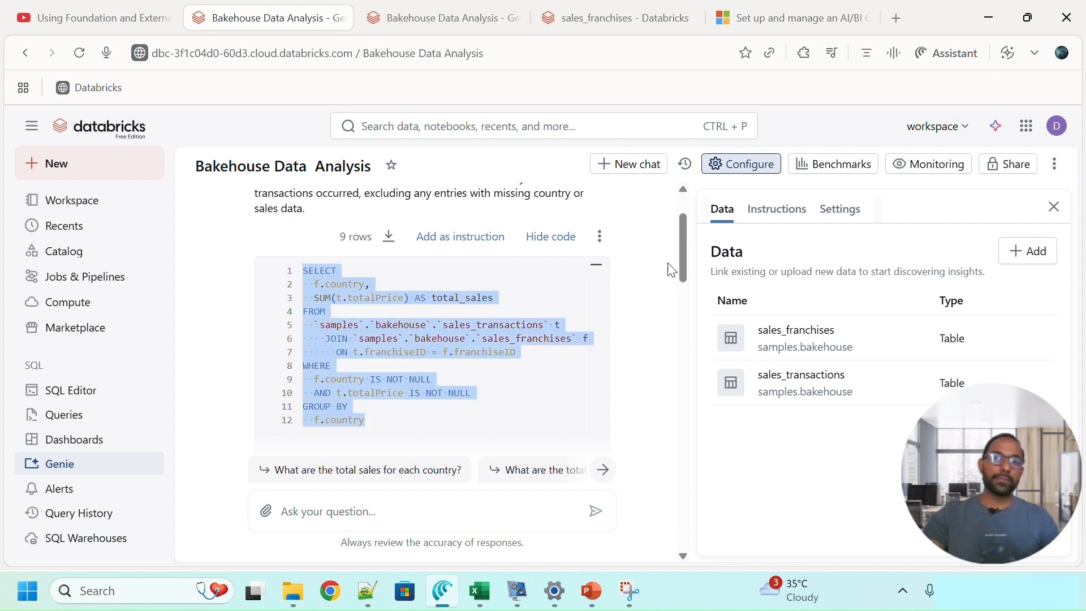
pyautogui.moveTo(680, 261); pyautogui.dragTo(681, 242)
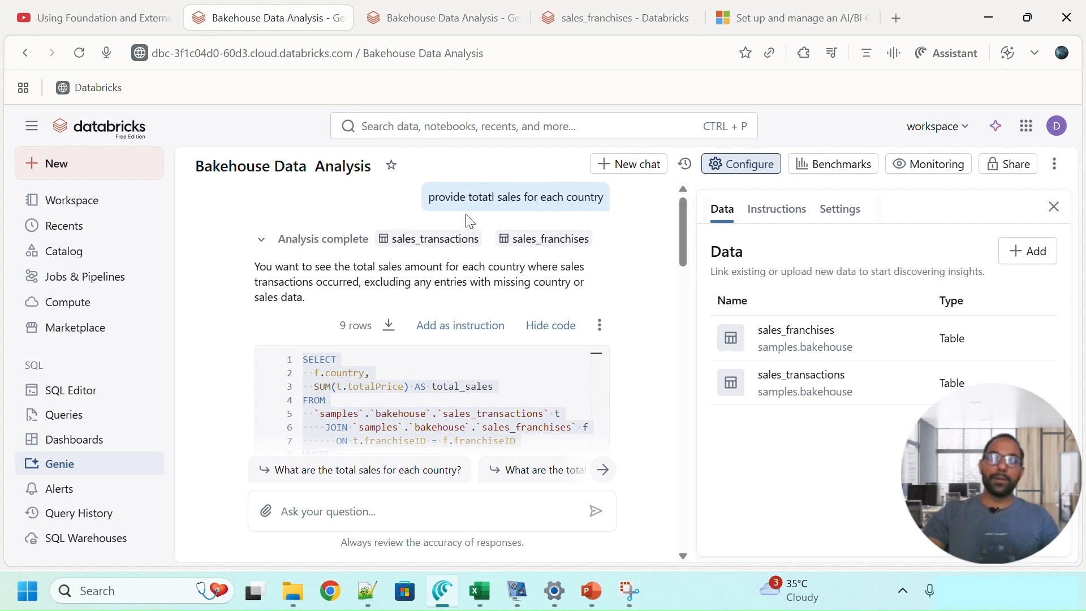
pyautogui.moveTo(425, 198); pyautogui.dragTo(588, 207)
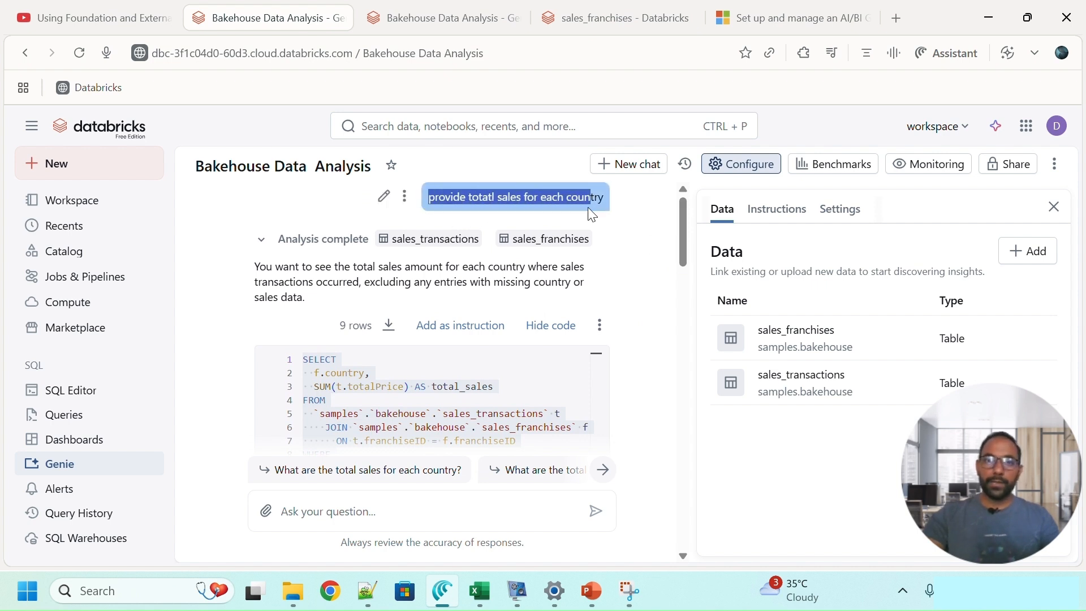
pyautogui.click(622, 246)
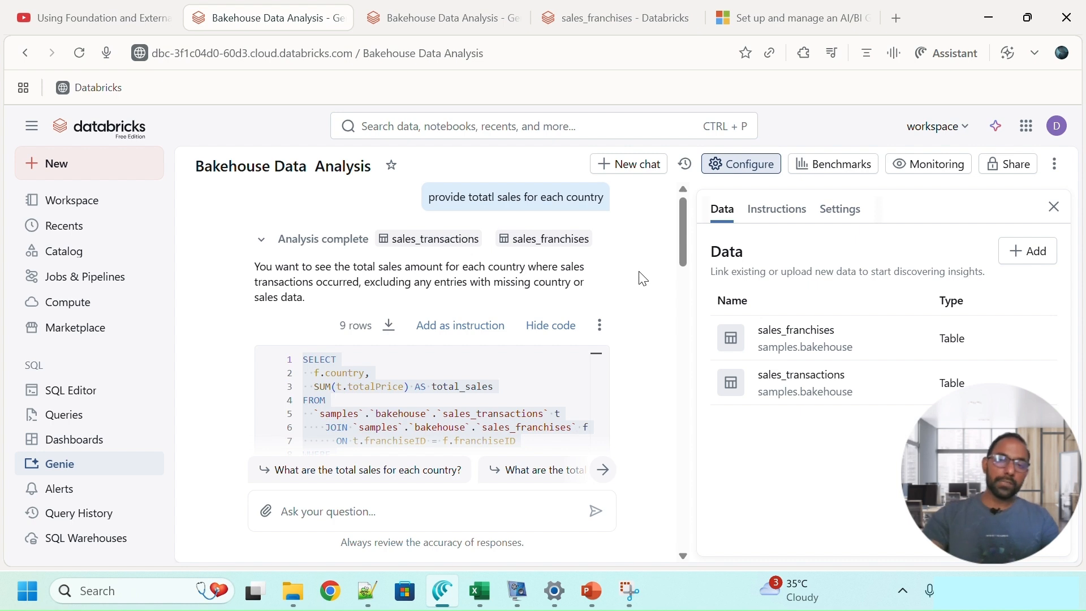
# Mark the answer for total sales per country as correct, below its bar chart
pyautogui.press('super+shift+s')
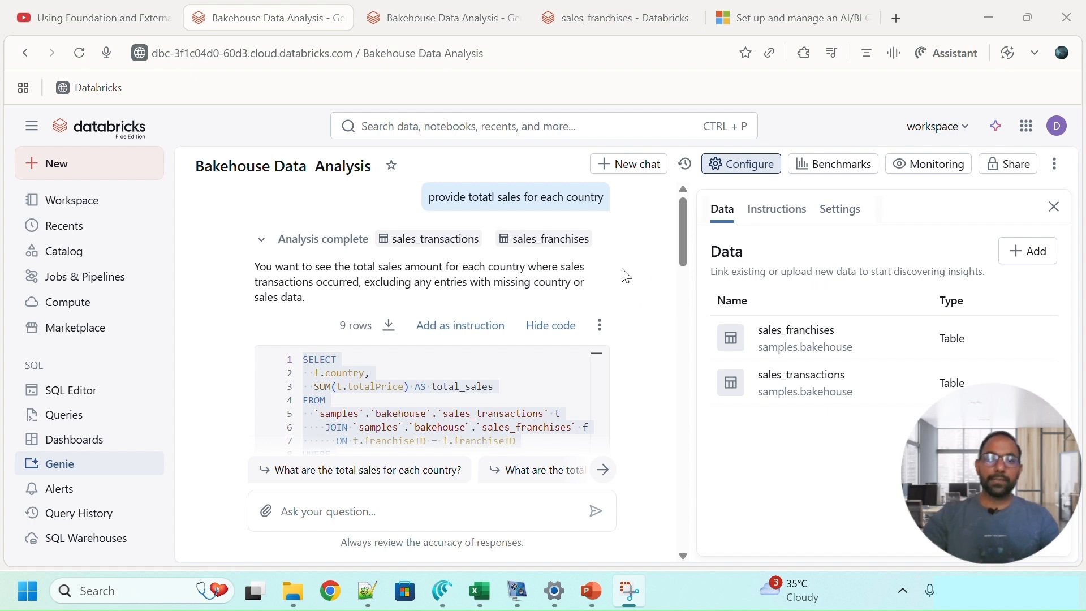
pyautogui.moveTo(681, 249); pyautogui.dragTo(671, 360)
pyautogui.click(505, 314)
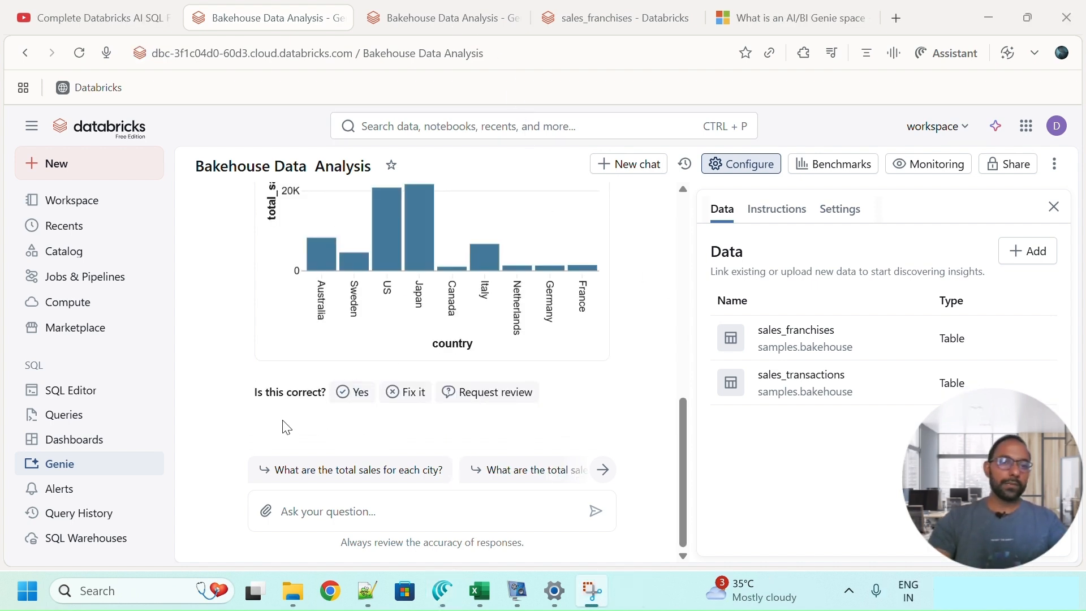
pyautogui.click(353, 393)
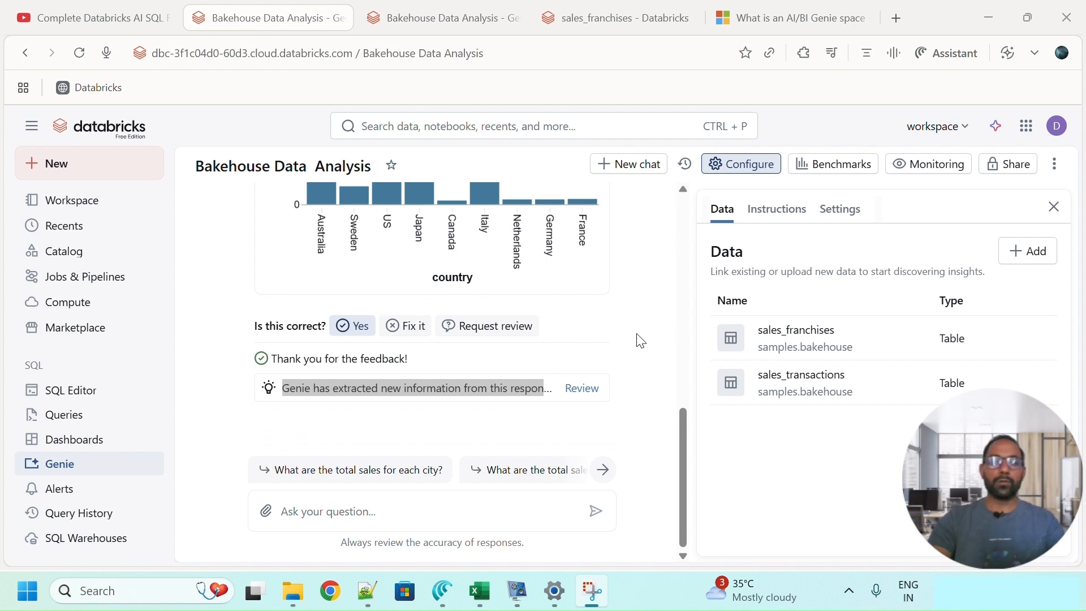
# Ask the suggested question "What are the total sales for each city?" and mark its answer as correct, with the configuration pane closed
pyautogui.click(403, 477)
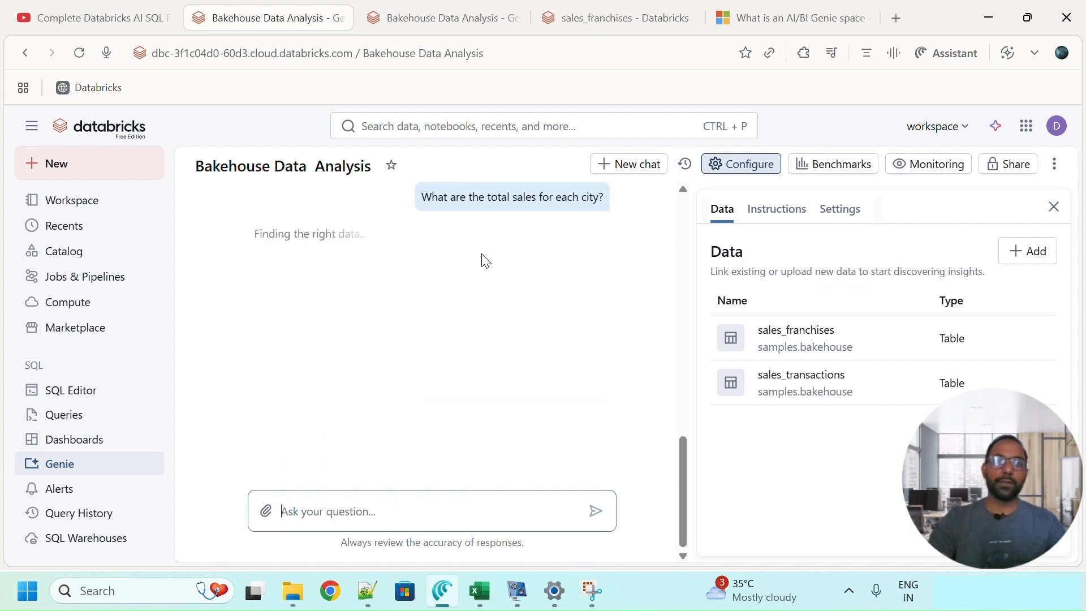
pyautogui.click(1054, 207)
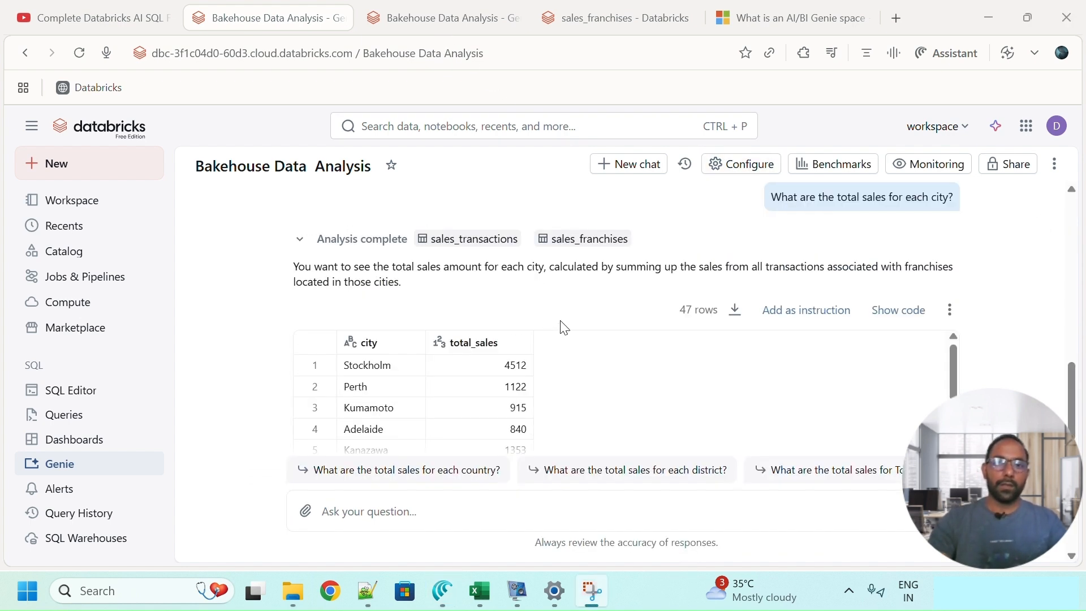
pyautogui.scroll(-8, 564, 328)
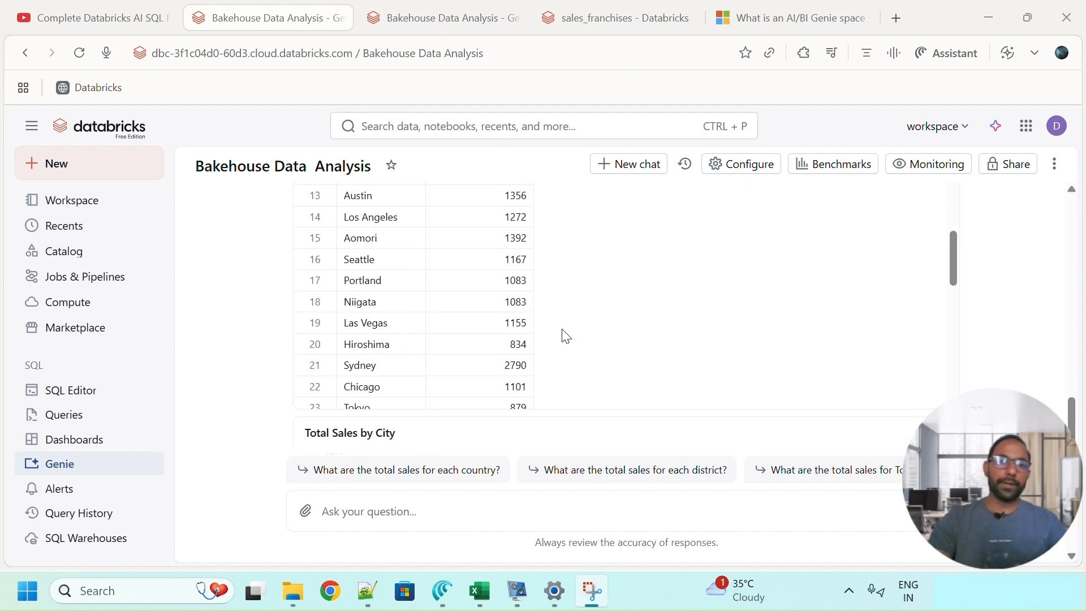
pyautogui.scroll(-8, 566, 339)
pyautogui.scroll(-5, 274, 340)
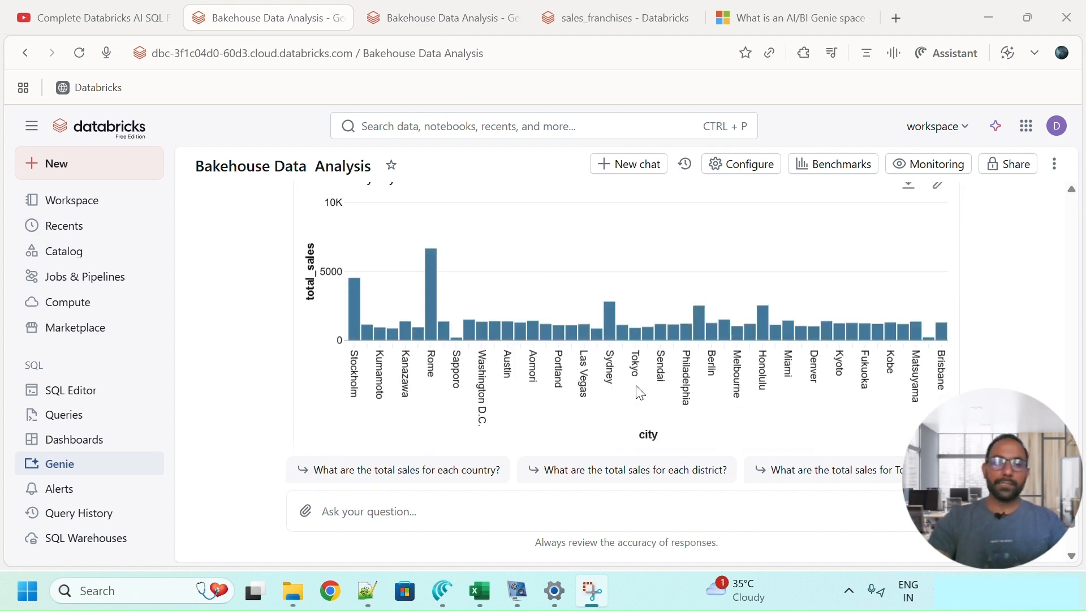
pyautogui.scroll(-2, 639, 392)
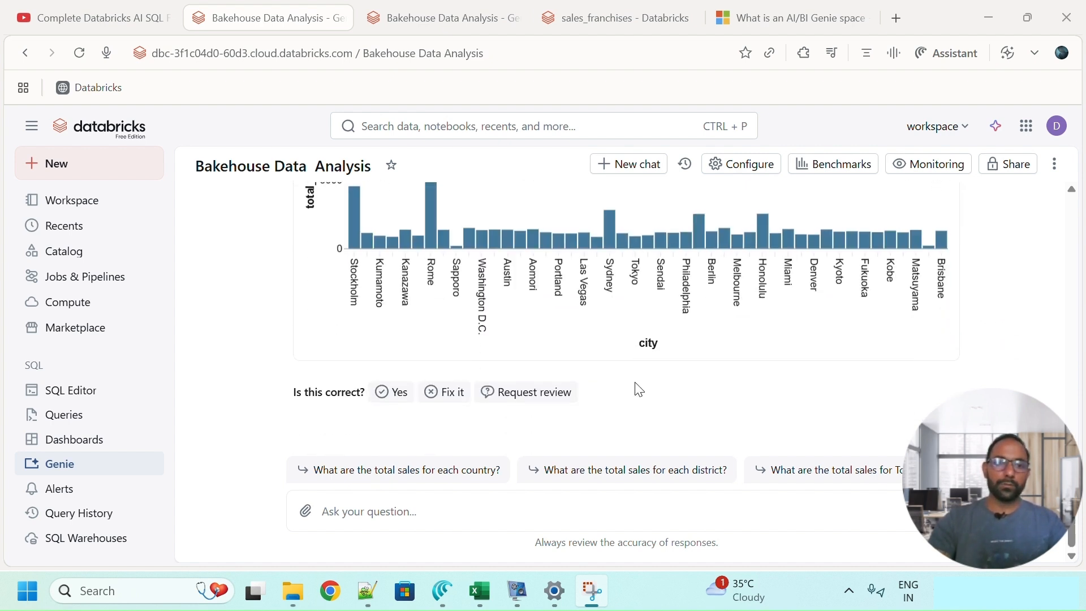
pyautogui.click(381, 392)
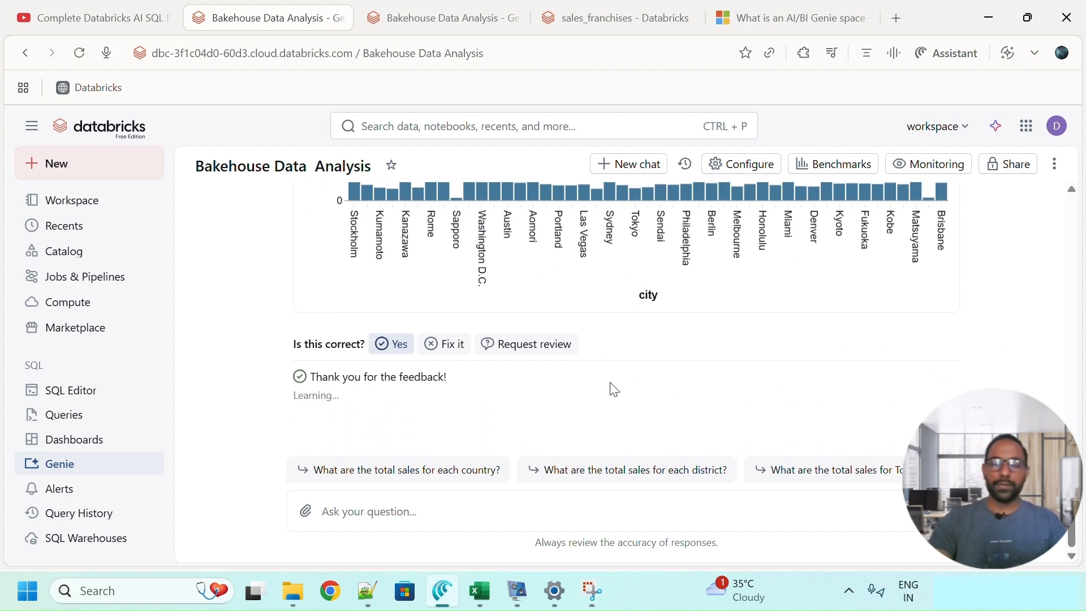
# Show the SQL code behind the city sales answer and start a new chat in the space
pyautogui.scroll(10, 614, 390)
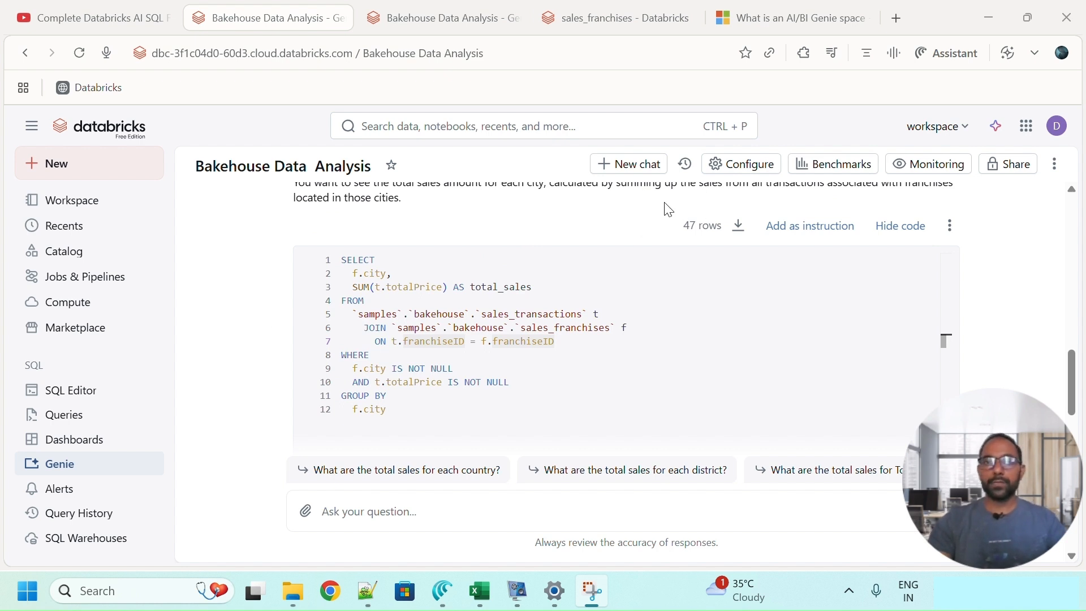
pyautogui.click(629, 169)
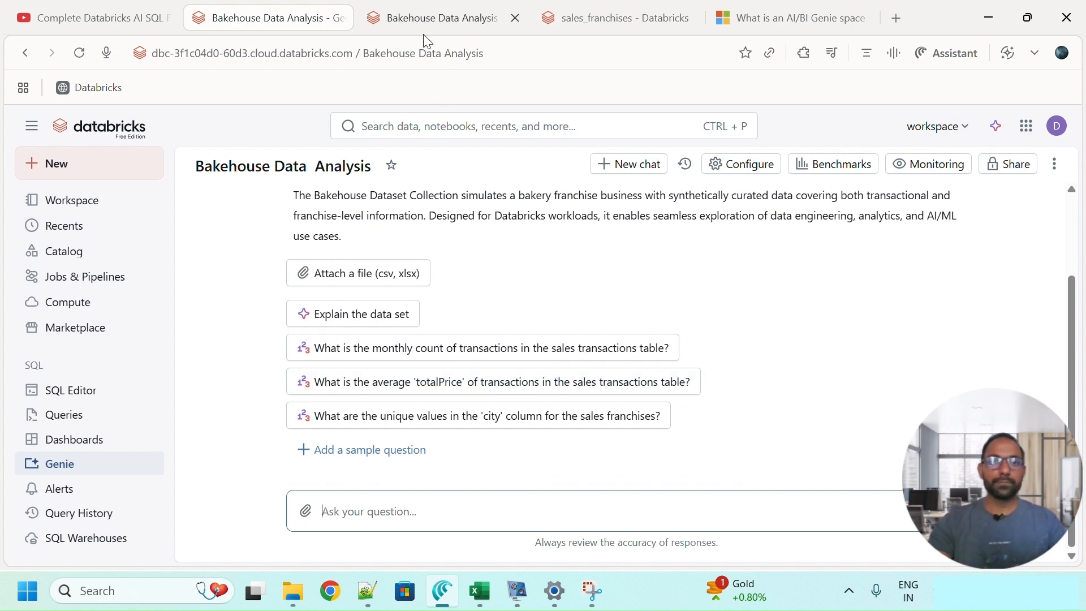
# Open the space's configuration and review its linked data tables and general text instructions
pyautogui.click(760, 169)
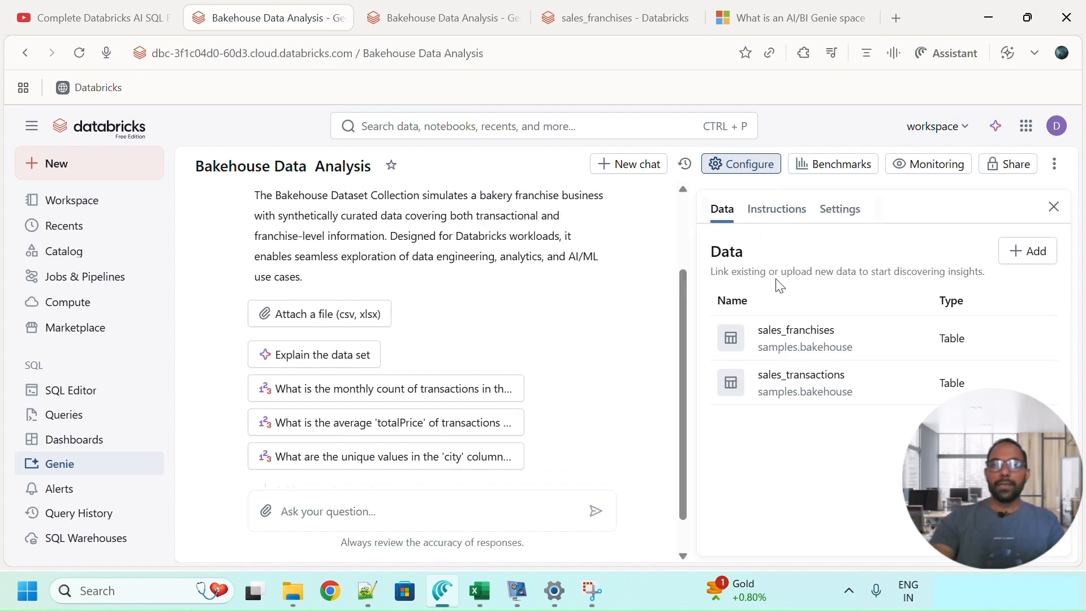
pyautogui.moveTo(724, 272); pyautogui.dragTo(902, 274)
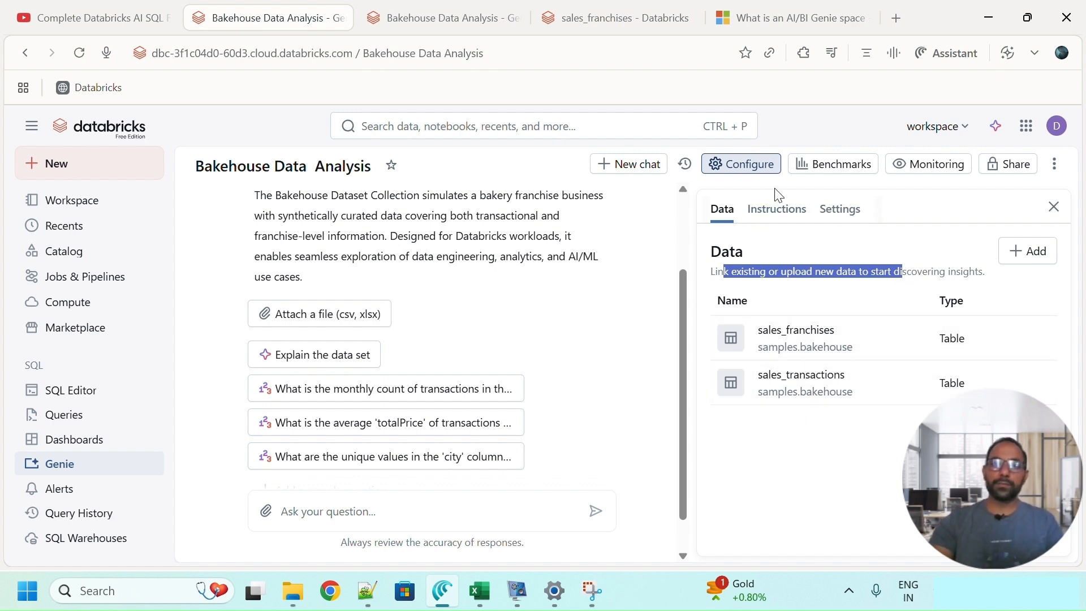
pyautogui.click(788, 218)
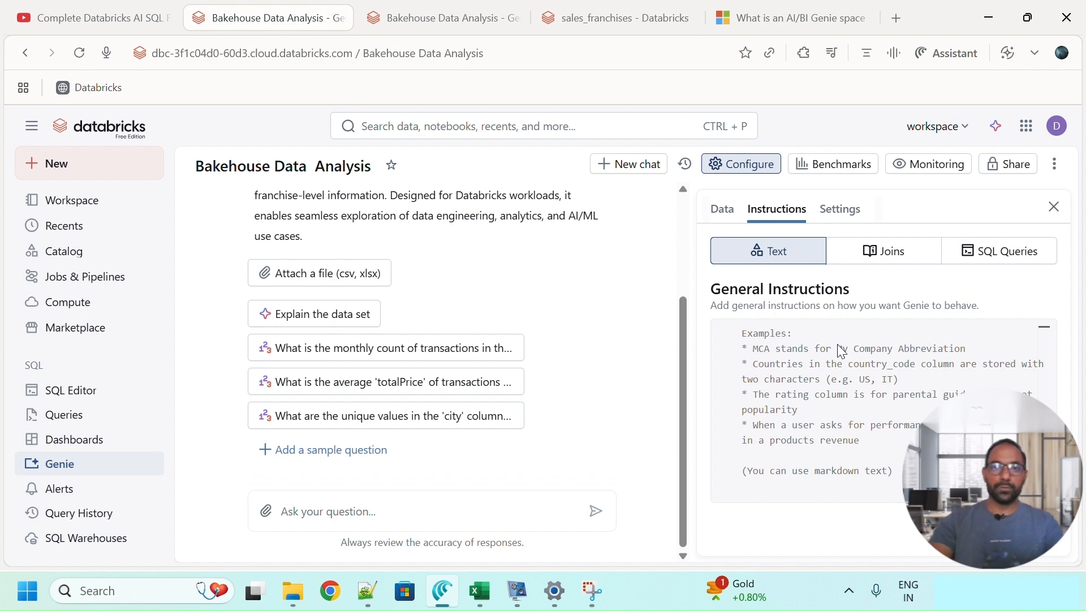
# Start a new join in the space's instructions with sales_franchises as left table and sales_transactions as right table
pyautogui.click(883, 254)
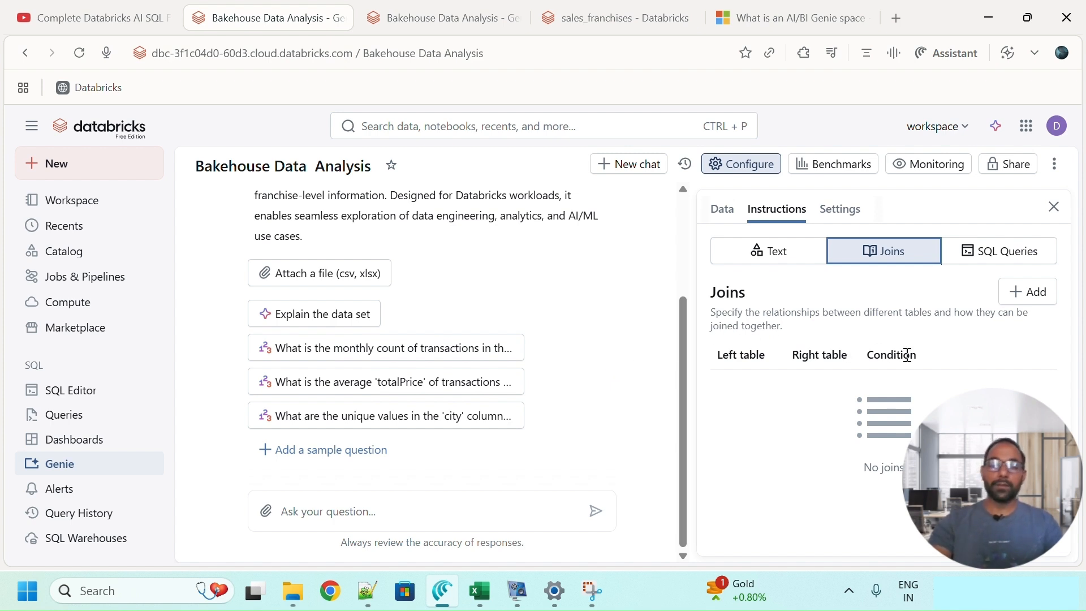
pyautogui.click(1028, 292)
pyautogui.click(477, 274)
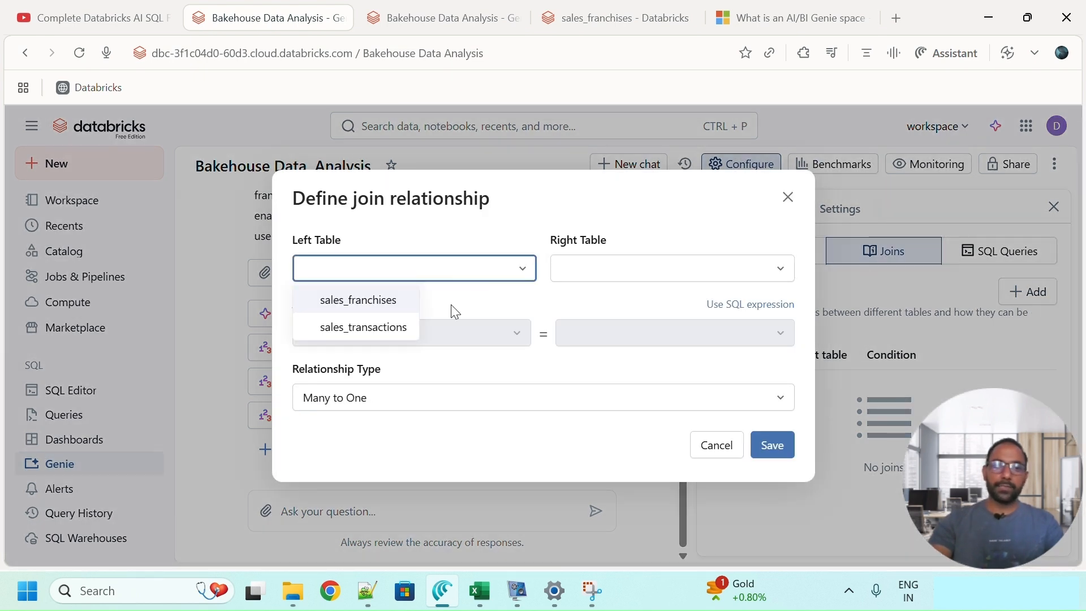
pyautogui.click(380, 301)
pyautogui.click(616, 269)
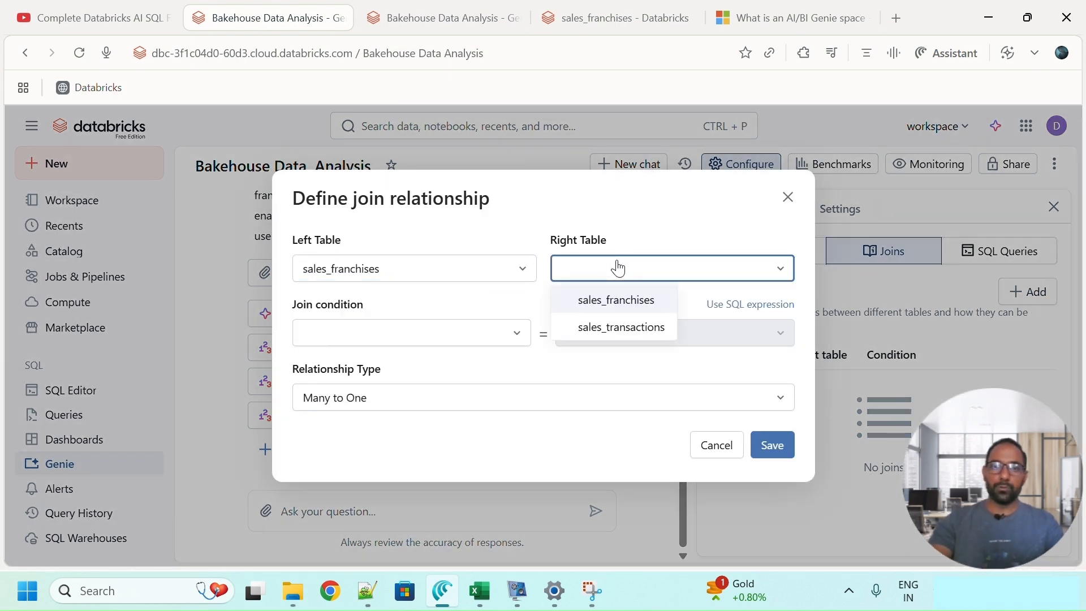
pyautogui.click(622, 328)
# Match franchiseID to franchiseID as the join condition, set the relationship type to One to Many, and save the join
pyautogui.click(513, 335)
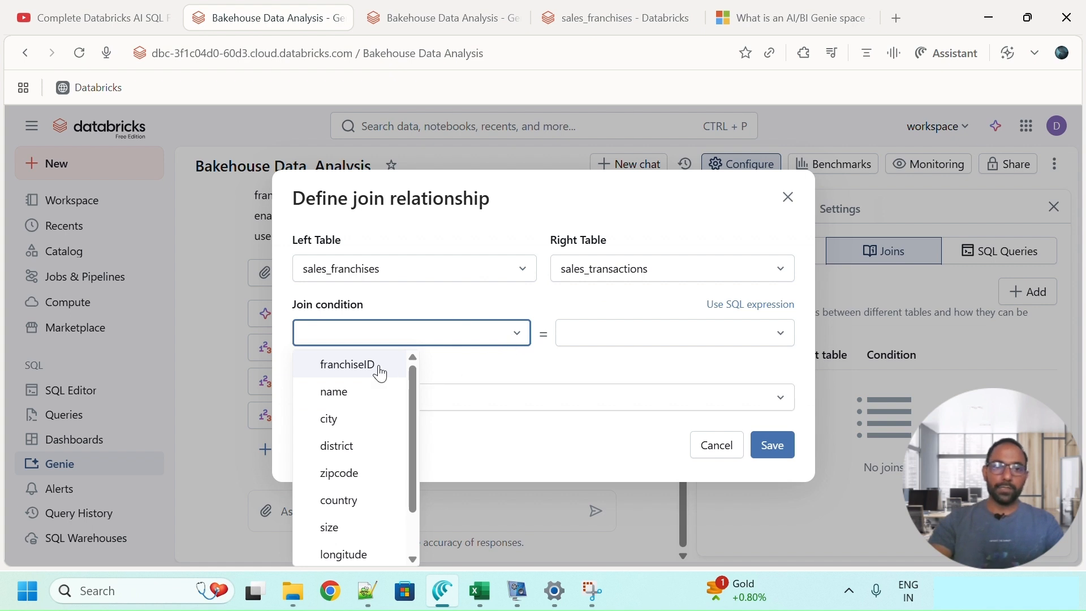
pyautogui.click(380, 373)
pyautogui.click(620, 333)
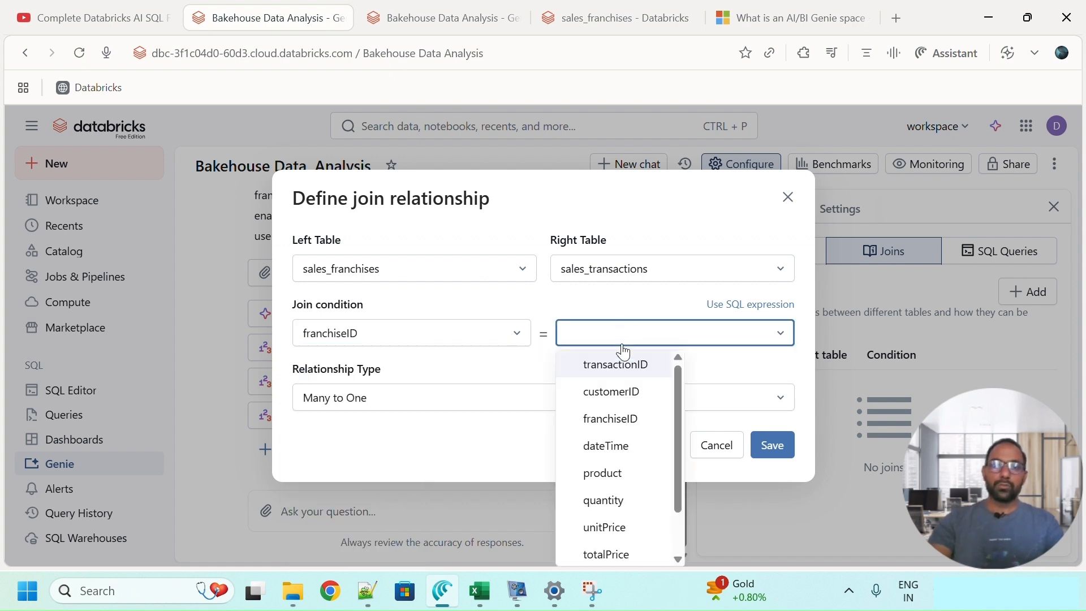
pyautogui.click(633, 417)
pyautogui.click(716, 403)
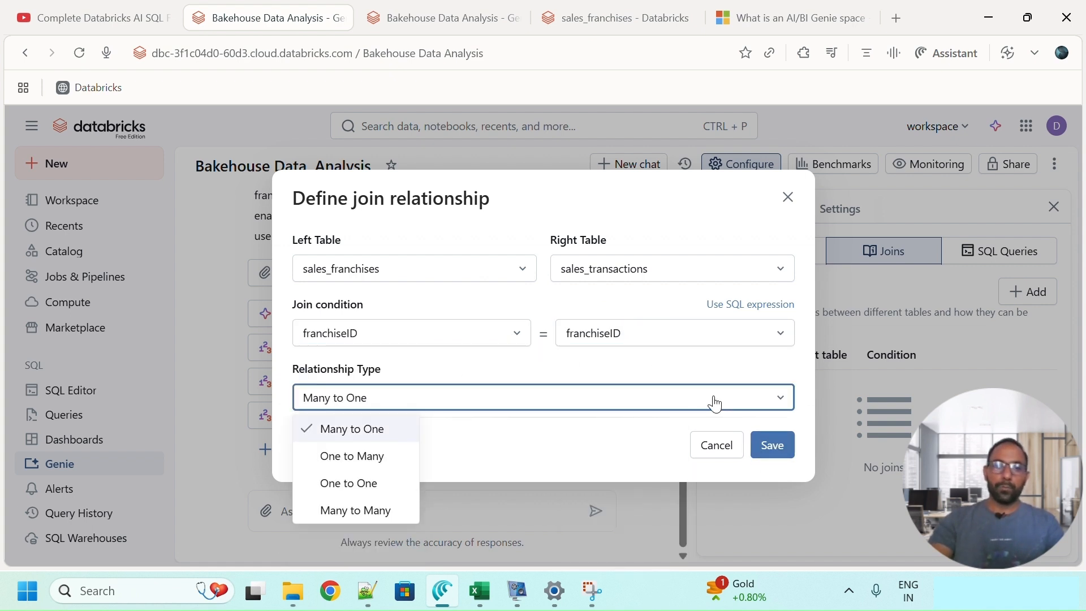
pyautogui.click(389, 461)
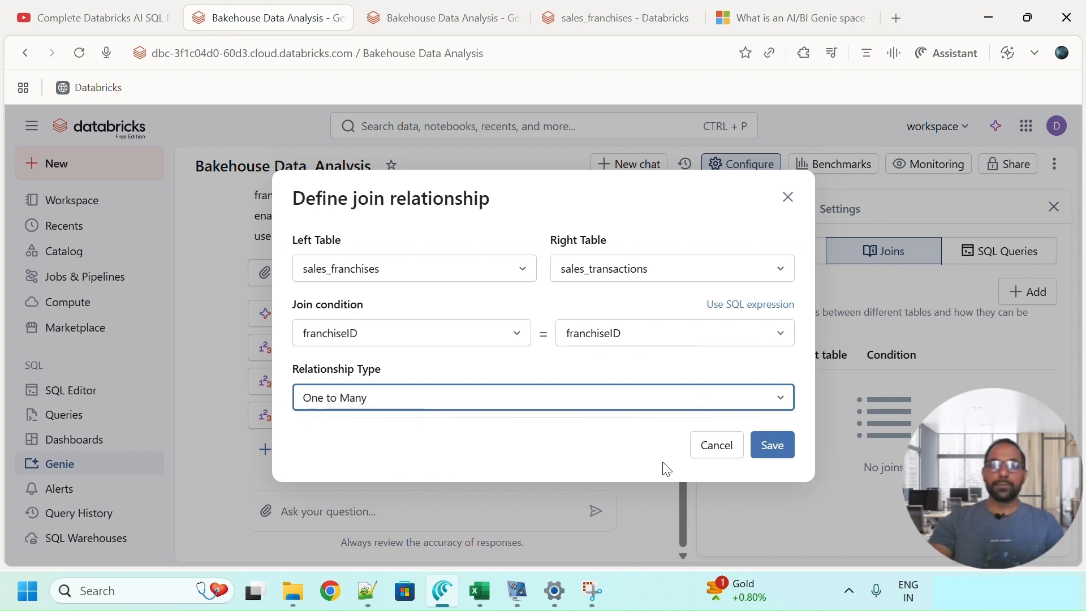
pyautogui.click(777, 446)
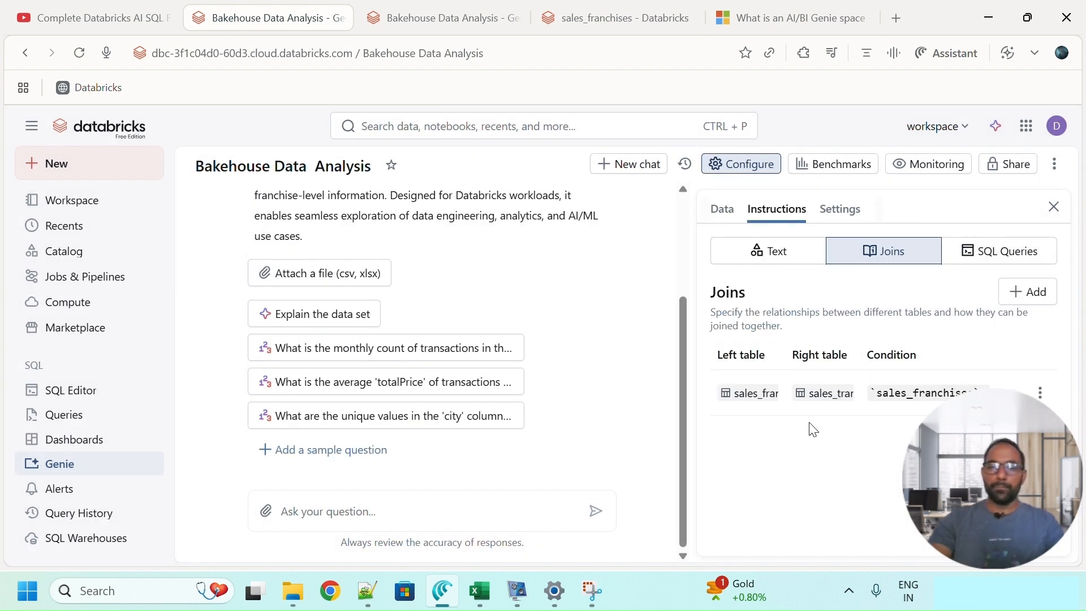
pyautogui.click(1031, 294)
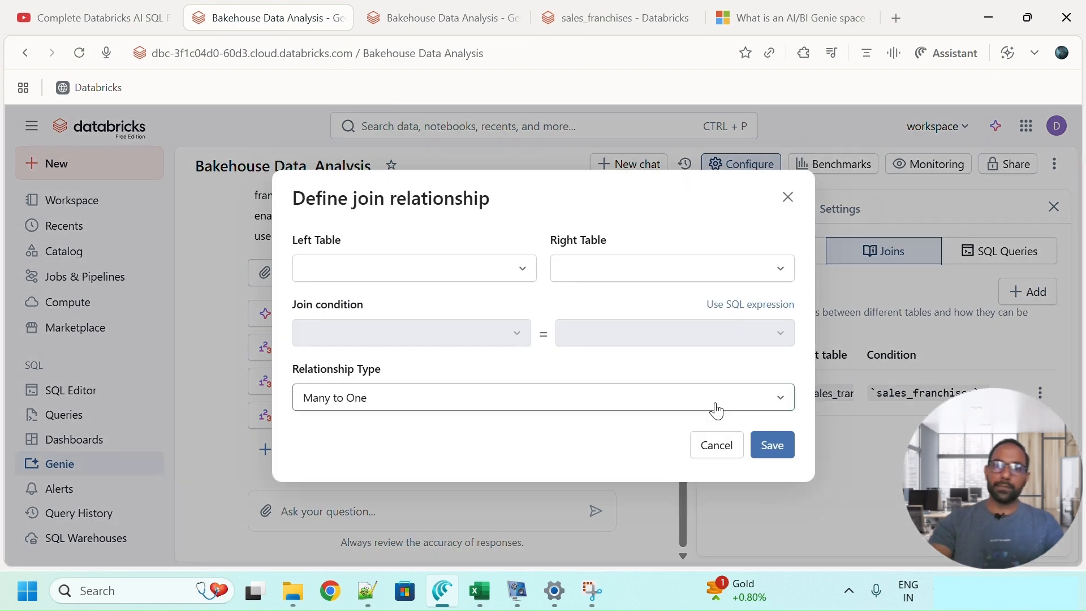
pyautogui.click(726, 448)
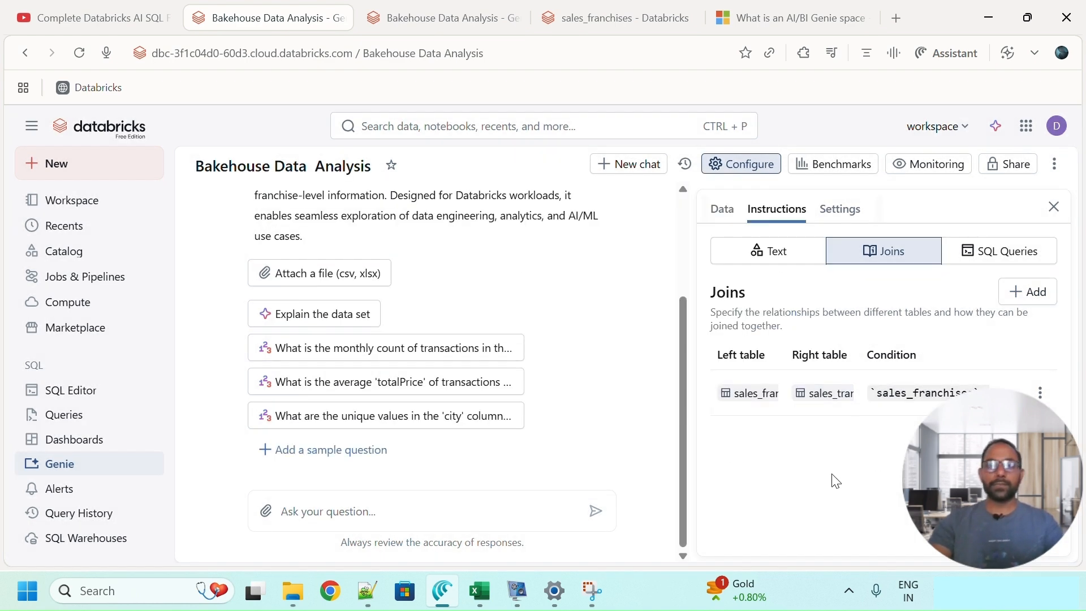
pyautogui.click(972, 259)
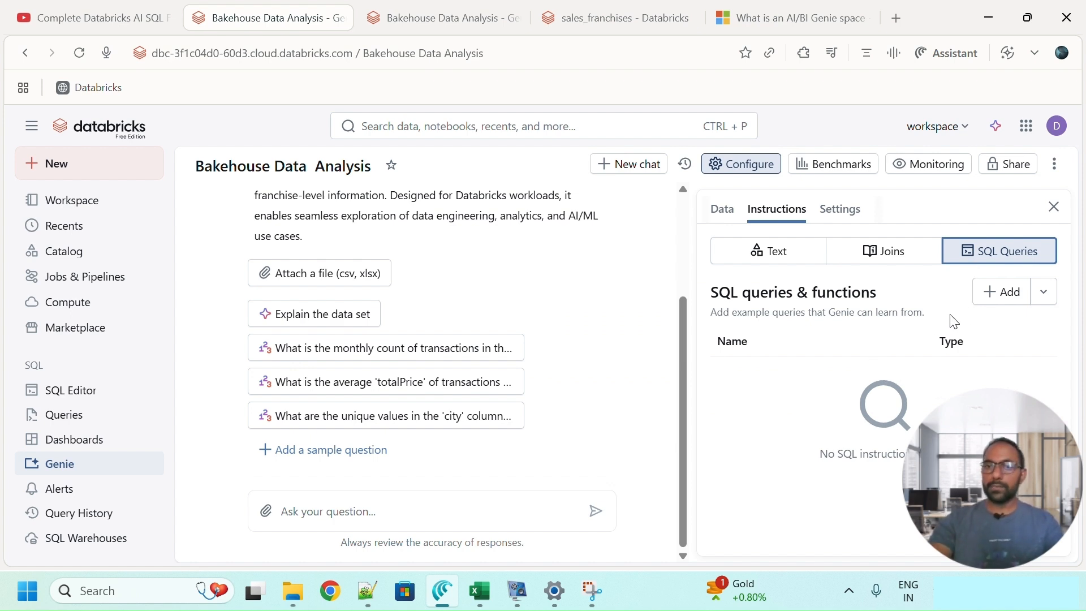
pyautogui.click(991, 291)
pyautogui.click(789, 293)
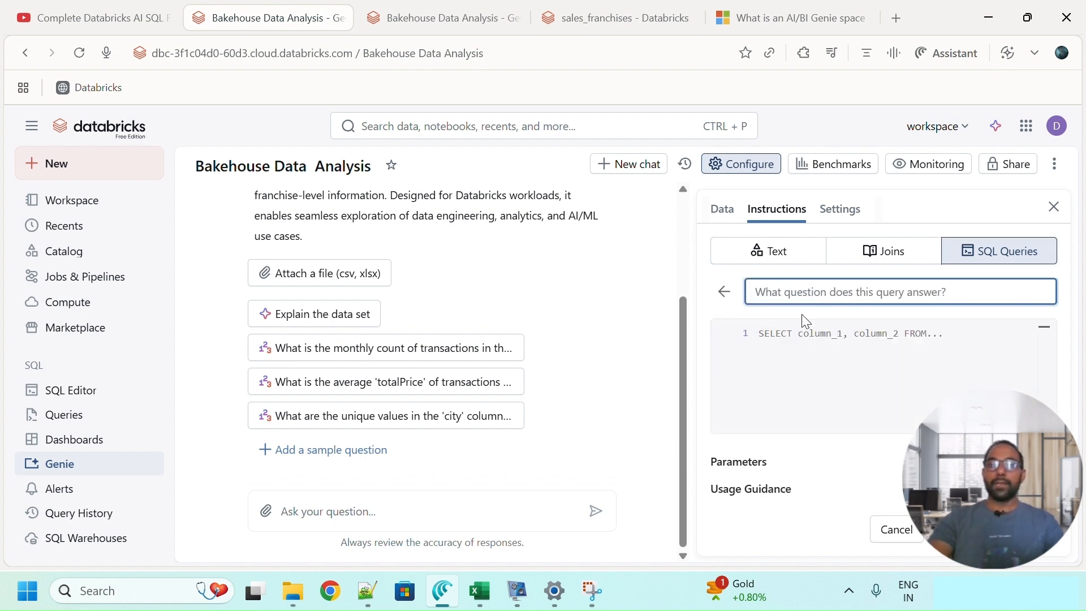
pyautogui.click(514, 203)
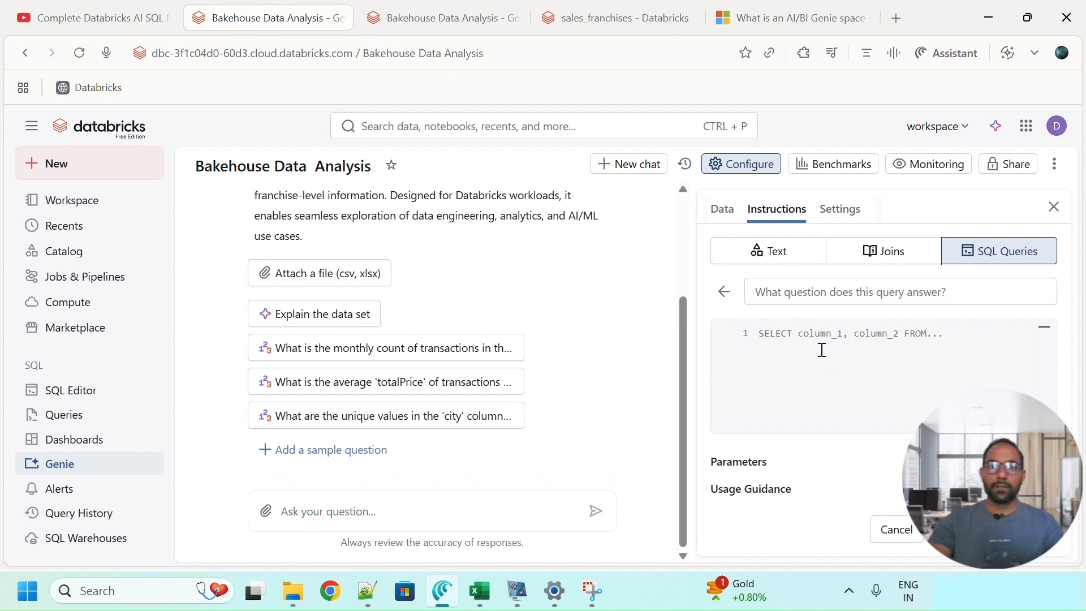
# Reopen the past chat about total sales for each country and show the SQL code behind its city sales answer
pyautogui.click(684, 164)
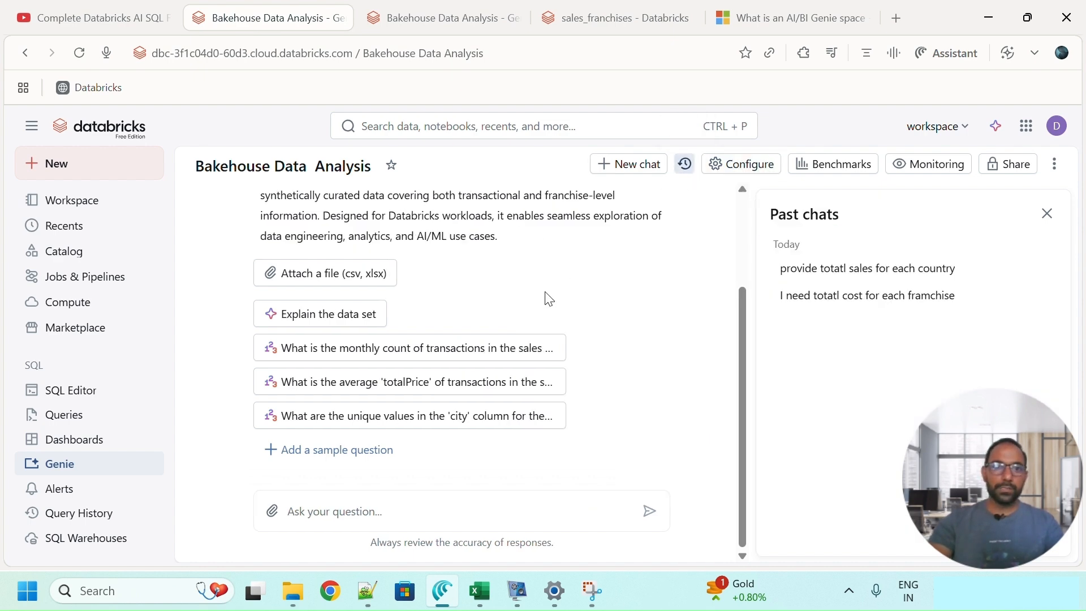
pyautogui.scroll(-3, 544, 292)
pyautogui.click(887, 273)
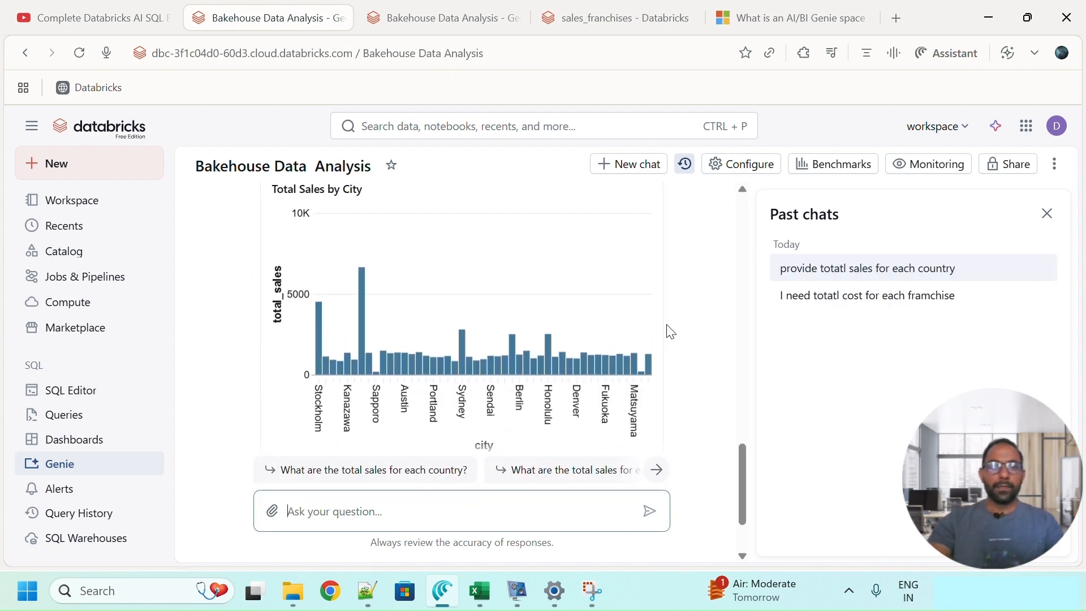
pyautogui.scroll(5, 671, 331)
pyautogui.scroll(-4, 646, 355)
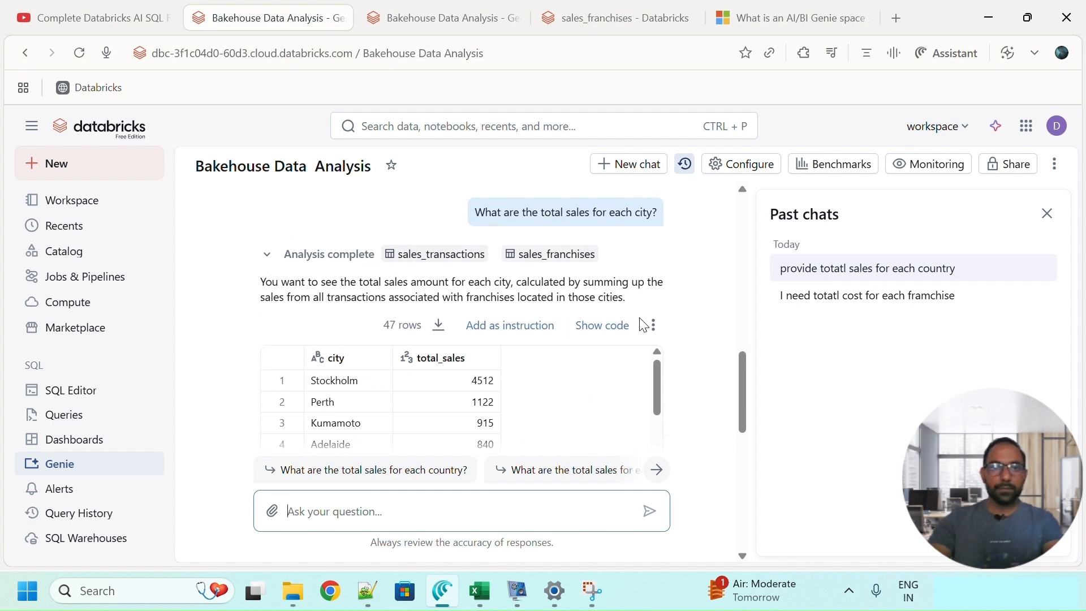
pyautogui.scroll(2, 608, 339)
pyautogui.click(604, 389)
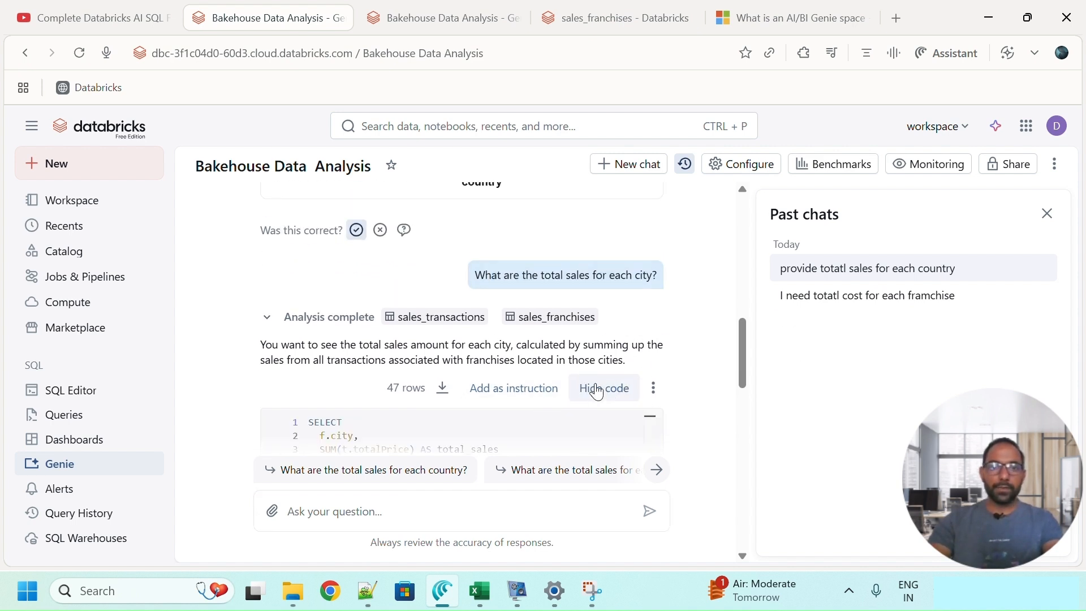
pyautogui.moveTo(478, 277); pyautogui.dragTo(679, 318)
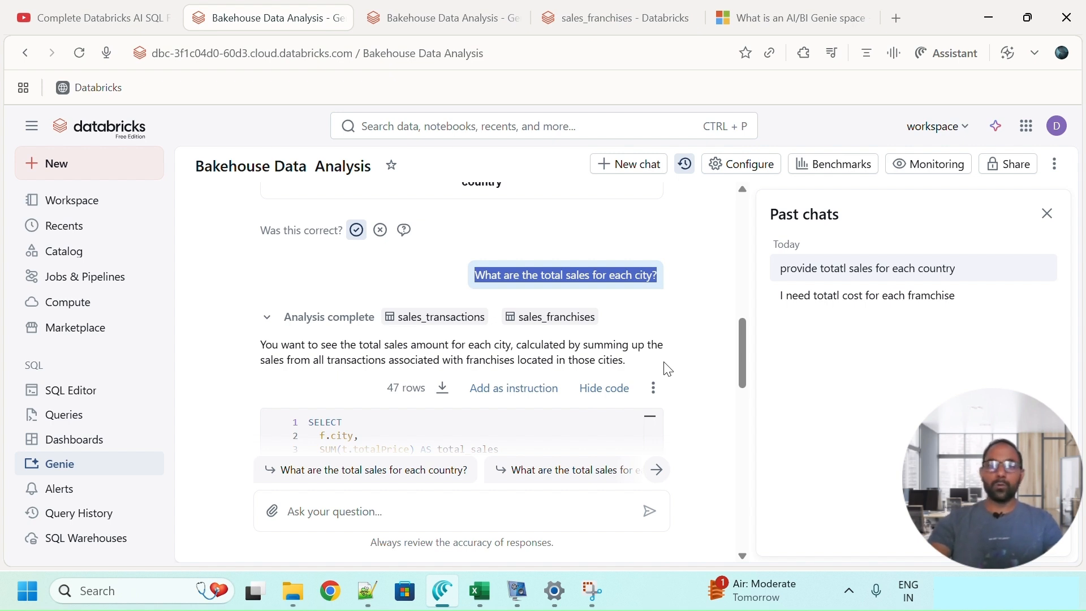
# Start a new example SQL query in the space's instructions and copy in the chat question "What are the total sales for each city?" as its title
pyautogui.click(742, 164)
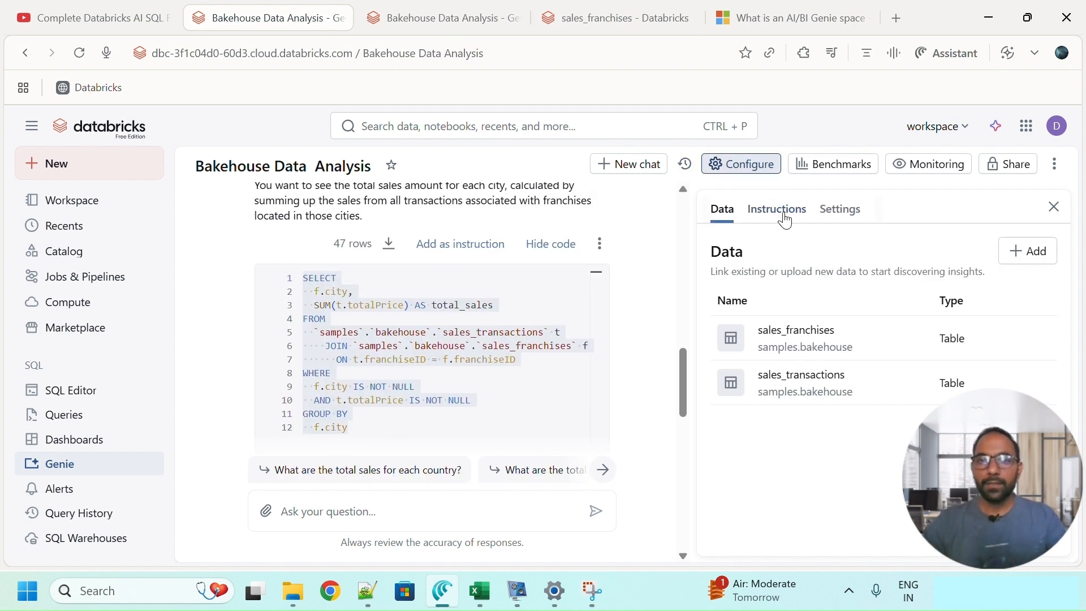
pyautogui.click(838, 220)
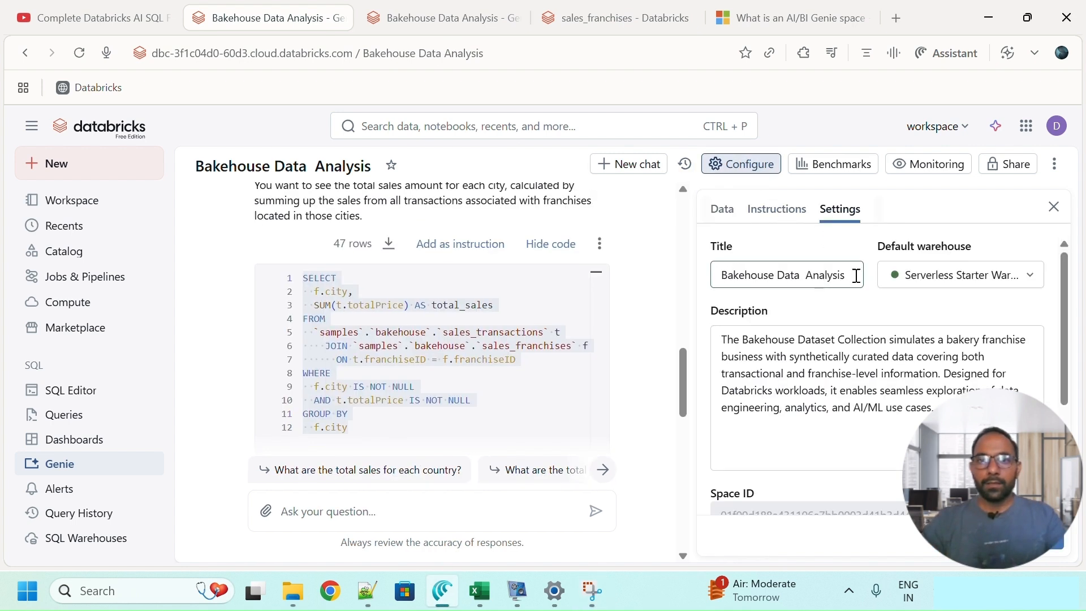
pyautogui.click(777, 211)
pyautogui.click(1014, 262)
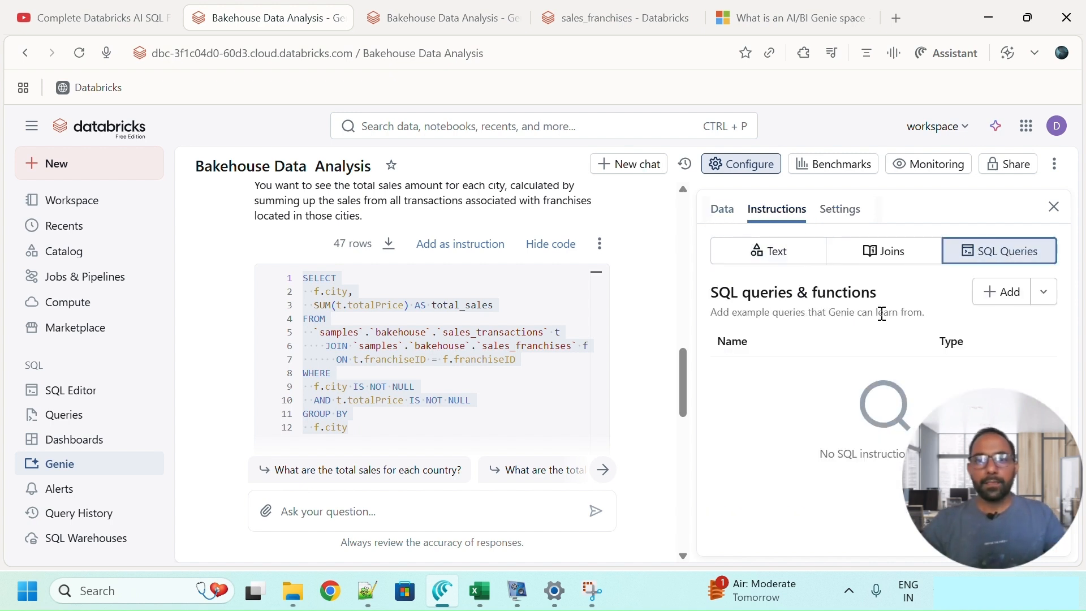
pyautogui.click(1010, 293)
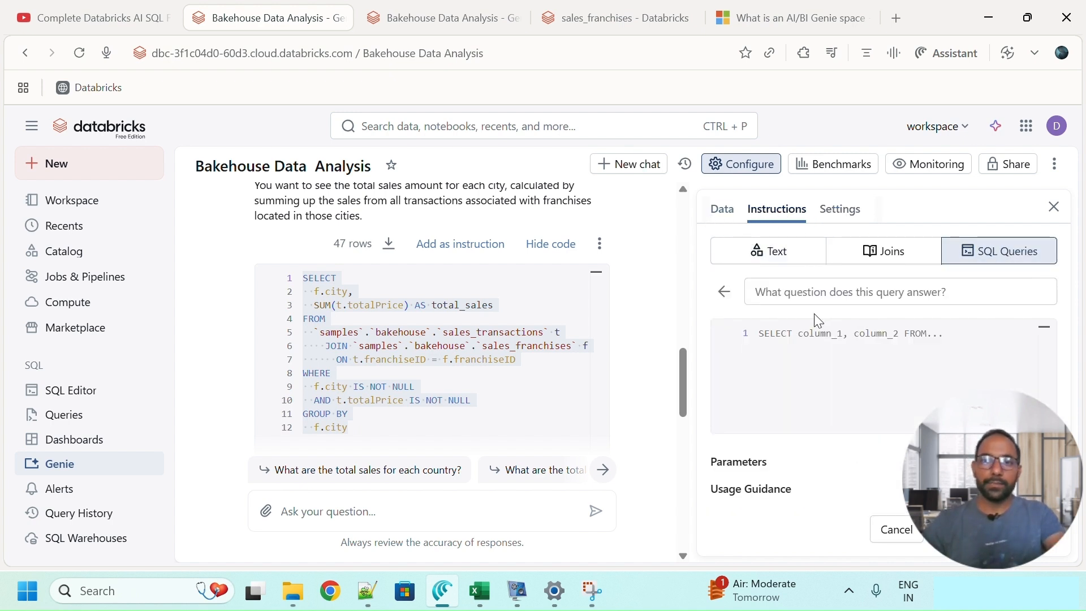
pyautogui.scroll(3, 509, 285)
pyautogui.moveTo(501, 284); pyautogui.dragTo(618, 289)
pyautogui.hotkey('ctrl', 'c')
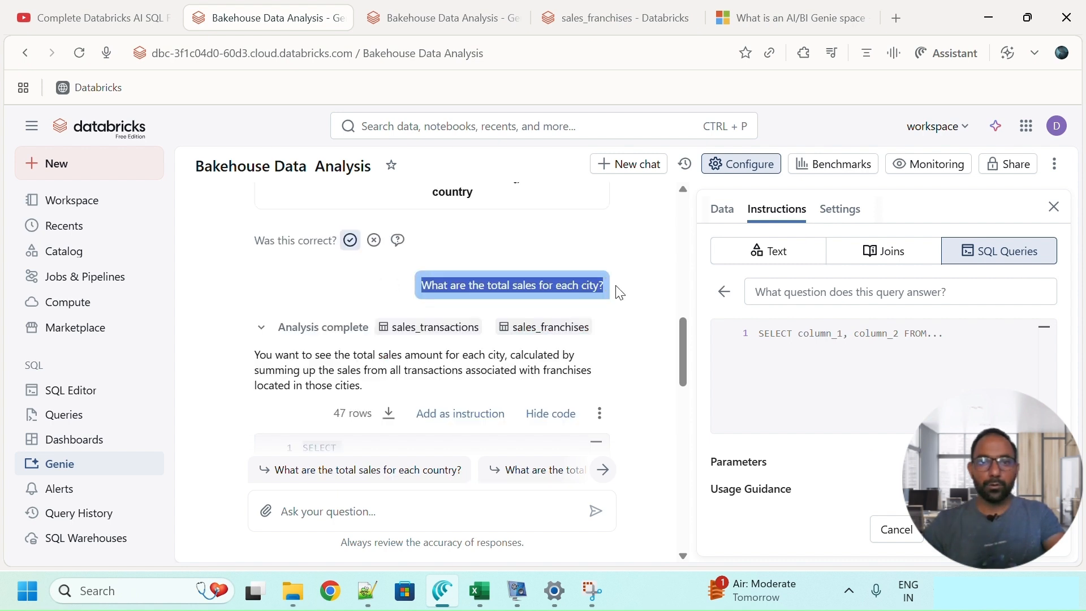
pyautogui.click(824, 297)
pyautogui.hotkey('ctrl', 'v')
# Copy the city sales SQL from the chat answer into the example query, save it, and dismiss the benchmarks suggestion
pyautogui.scroll(-4, 376, 351)
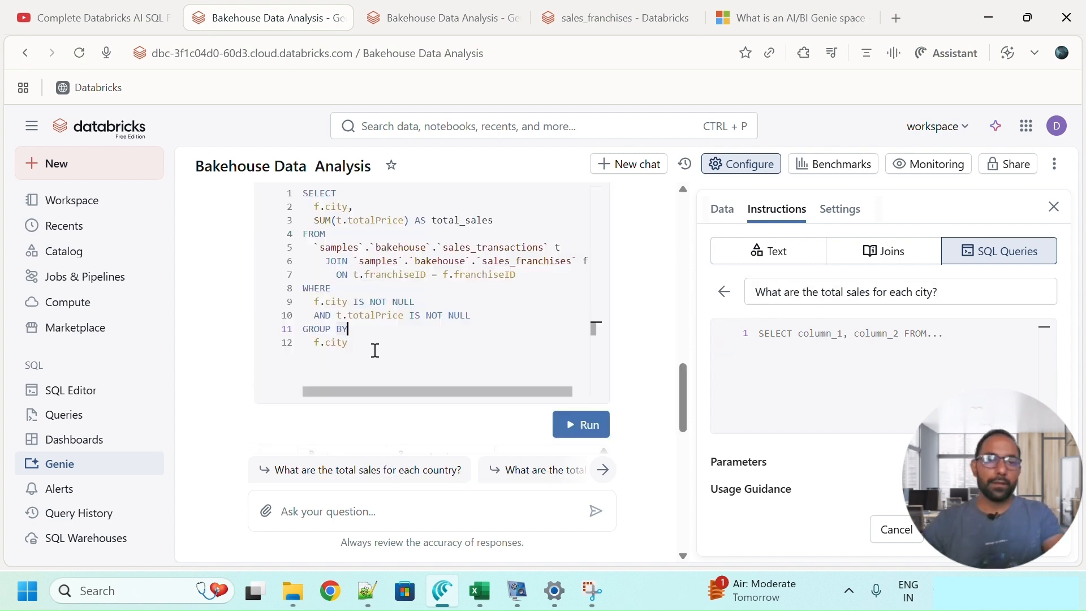
pyautogui.moveTo(376, 351); pyautogui.dragTo(303, 191)
pyautogui.hotkey('ctrl', 'c')
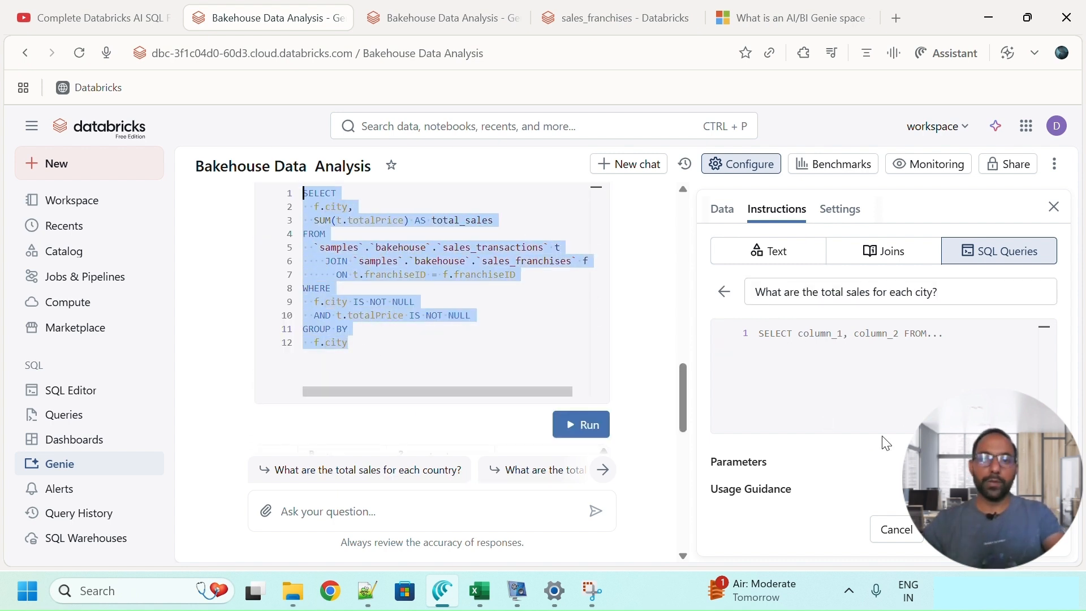
pyautogui.click(867, 369)
pyautogui.hotkey('ctrl', 'v')
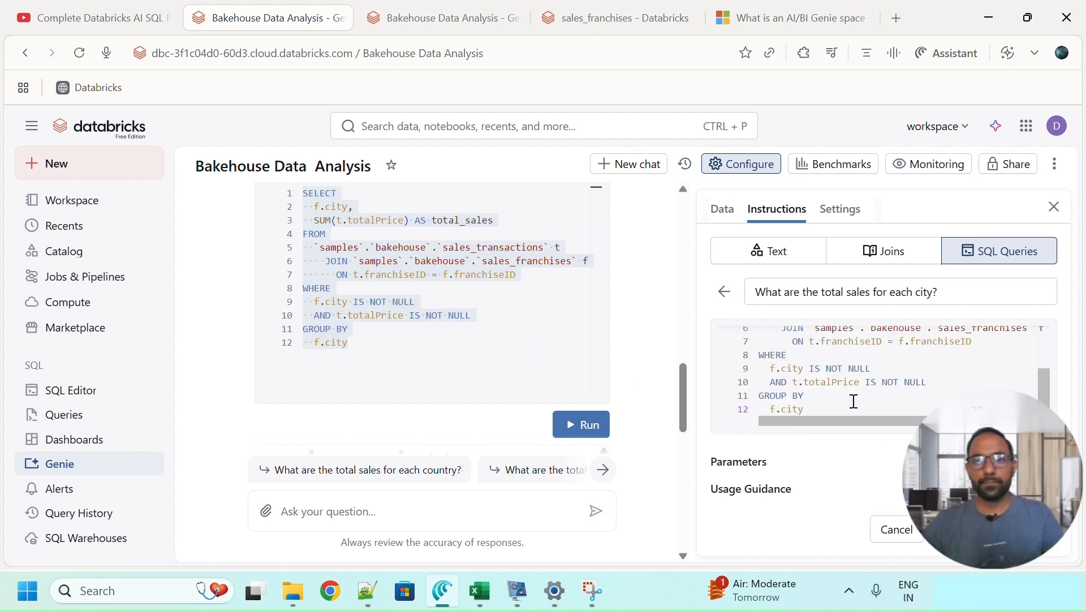
pyautogui.moveTo(984, 458); pyautogui.dragTo(85, 440)
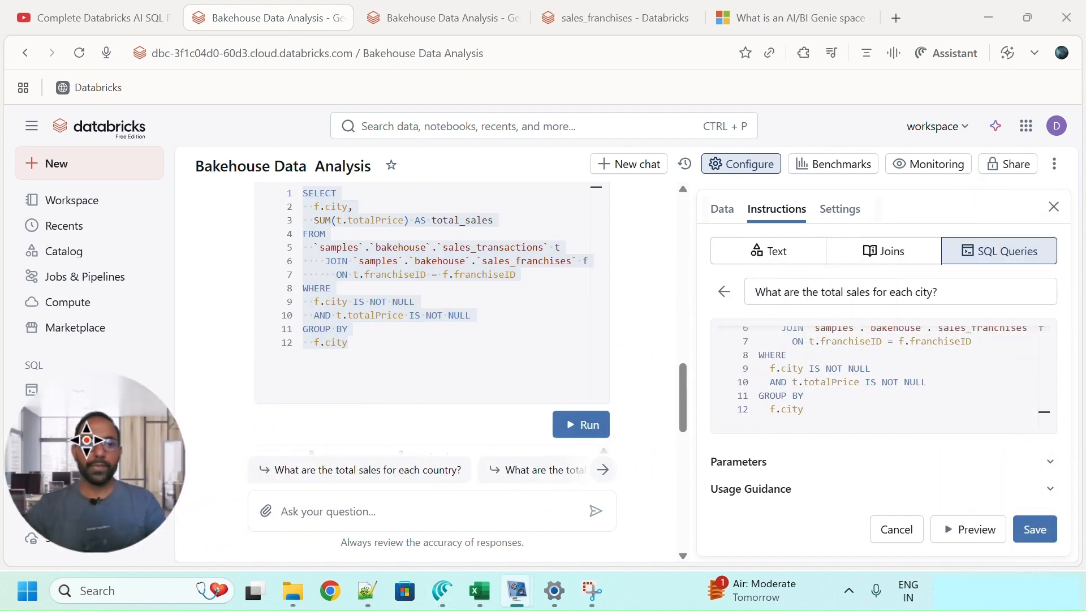
pyautogui.click(1033, 526)
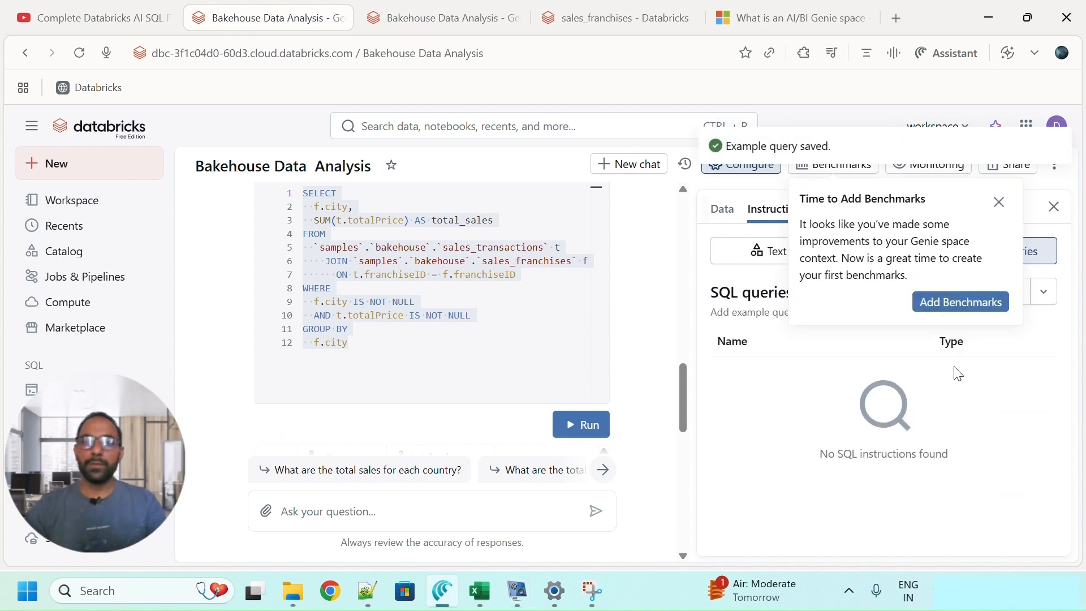
pyautogui.click(999, 202)
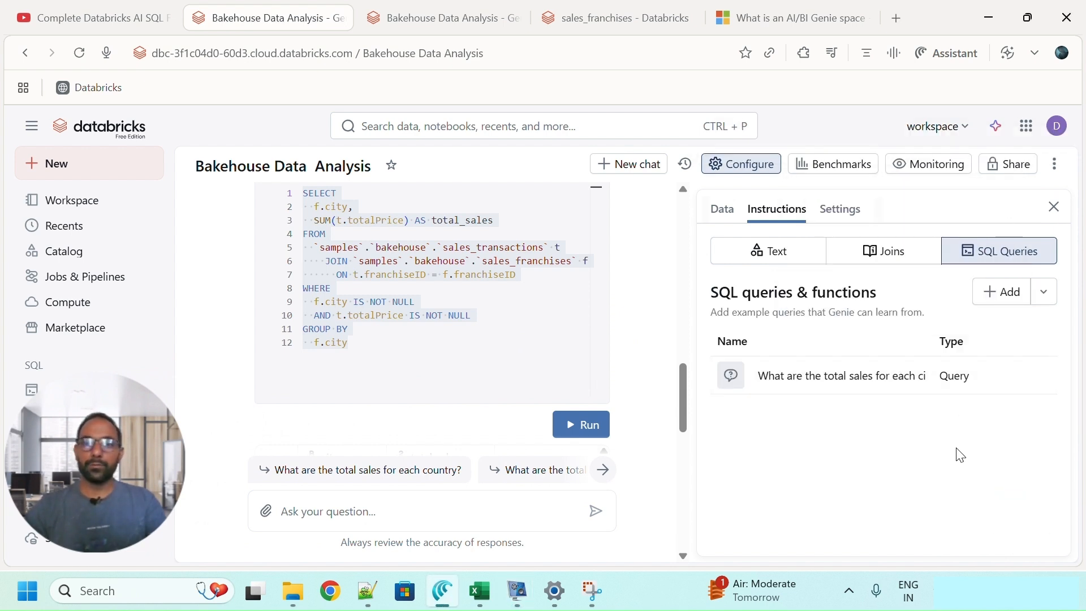
# Examine the Parameters and Usage Guidance options of a new example query, then return to the query list without saving
pyautogui.click(1007, 301)
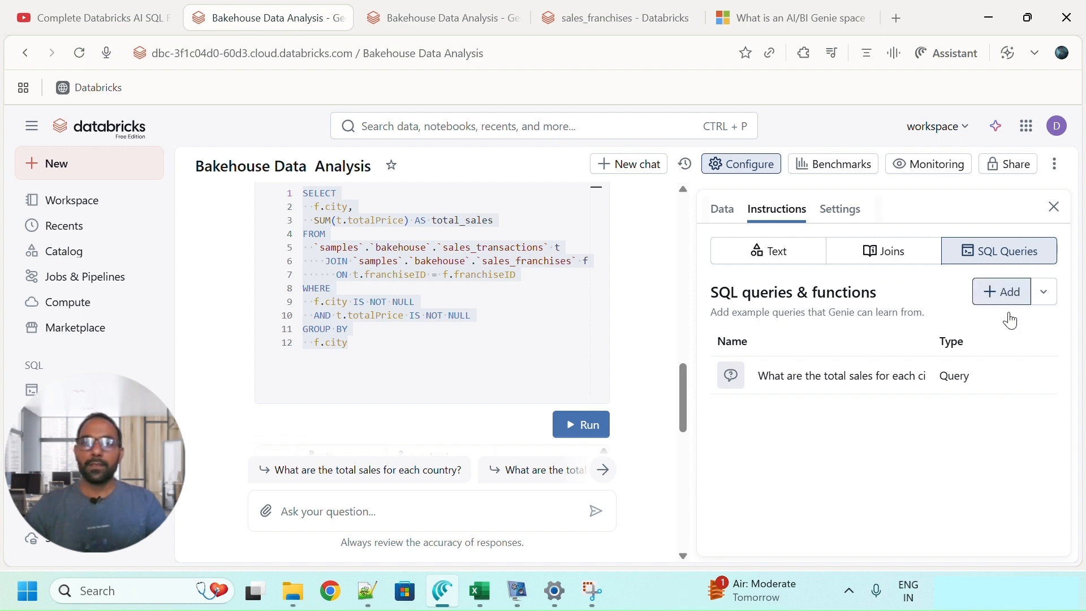
pyautogui.click(880, 468)
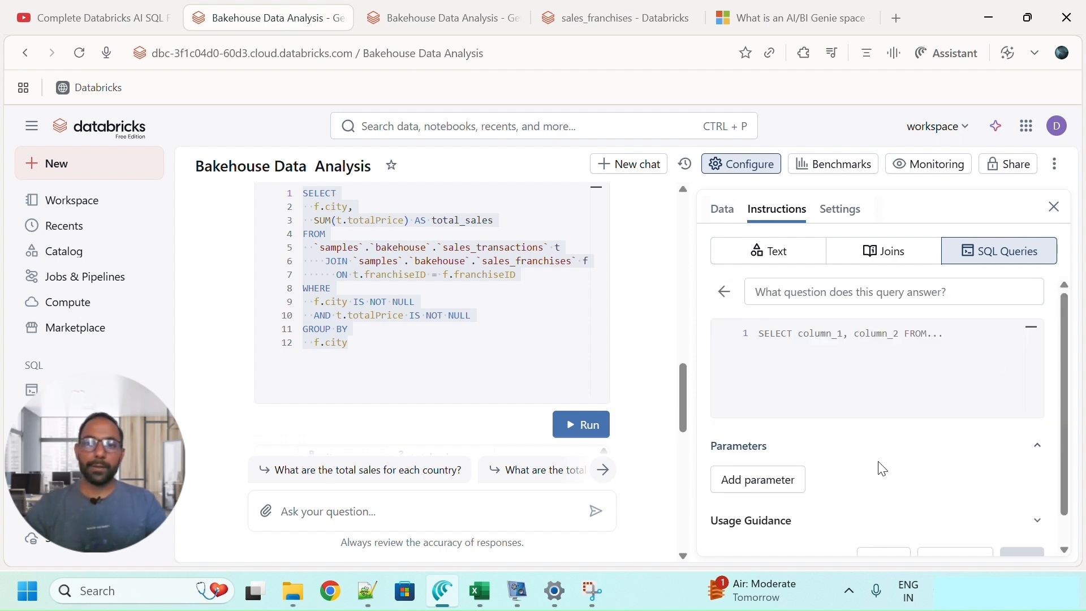
pyautogui.scroll(-2, 899, 475)
pyautogui.click(876, 485)
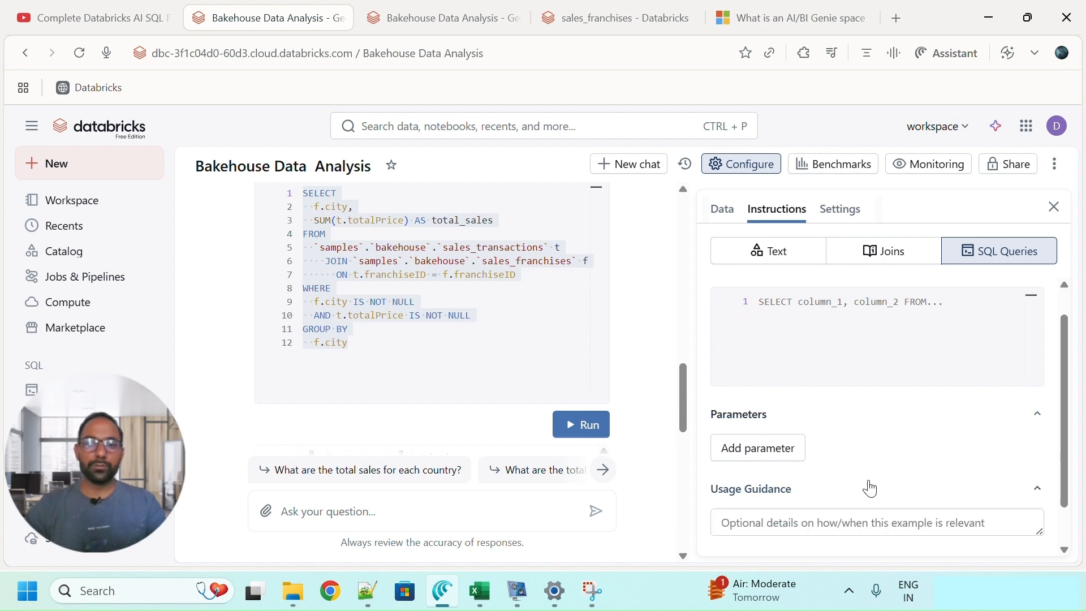
pyautogui.scroll(-2, 860, 492)
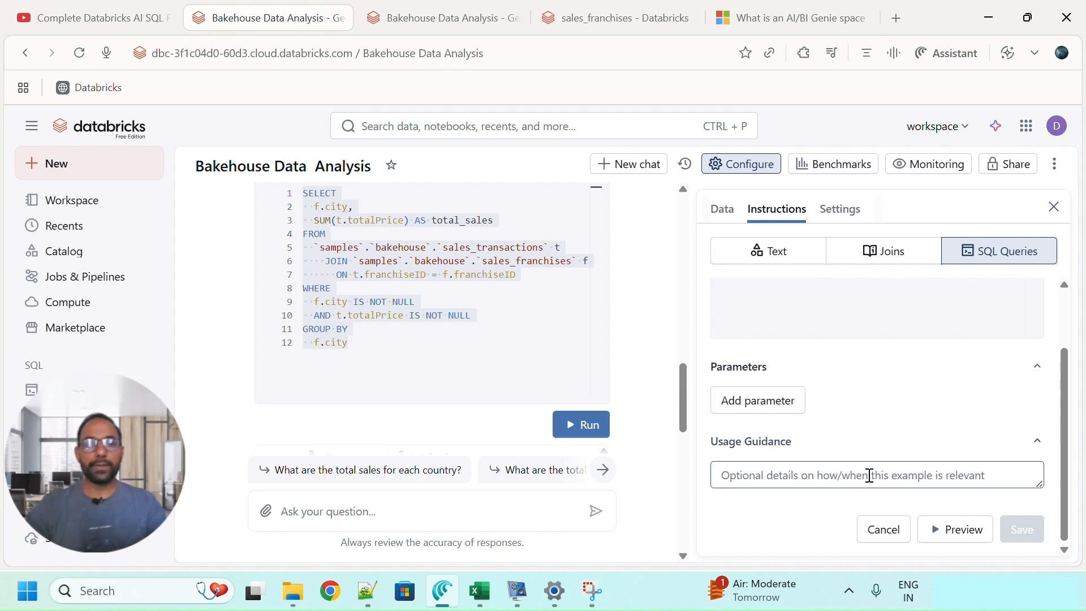
pyautogui.scroll(2, 863, 498)
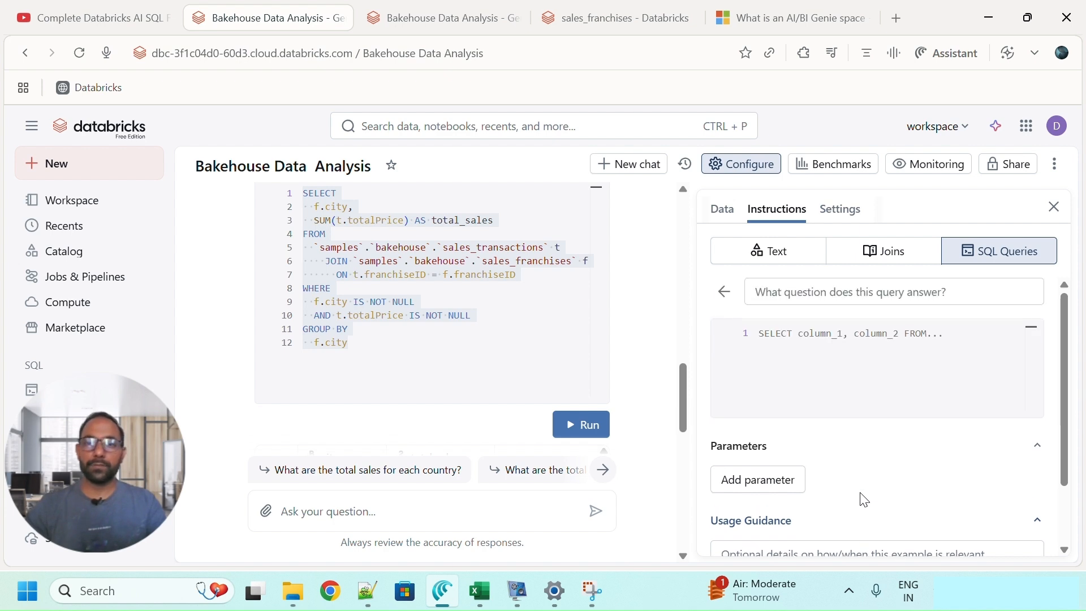
pyautogui.scroll(-2, 862, 497)
pyautogui.scroll(2, 849, 475)
pyautogui.click(725, 291)
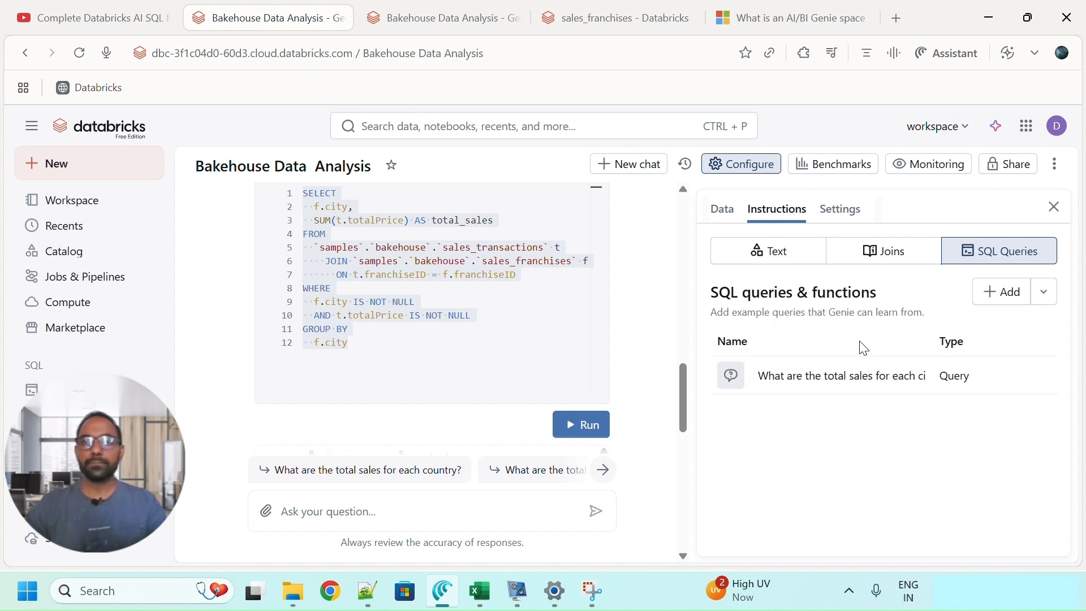
# Review the space's settings, including title, default warehouse, description, space ID and sample questions
pyautogui.click(853, 215)
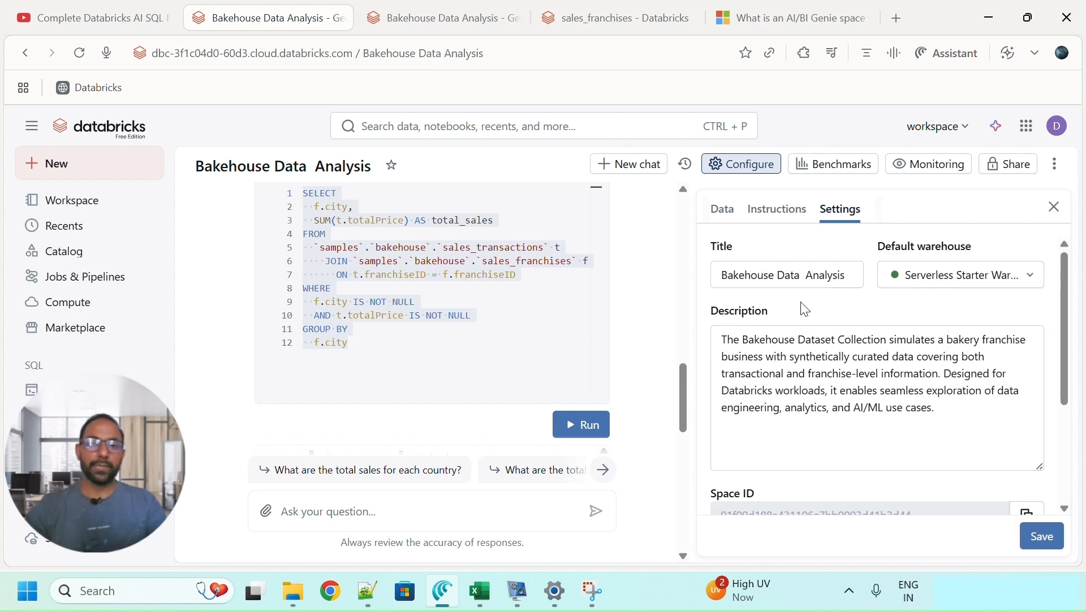
pyautogui.click(793, 276)
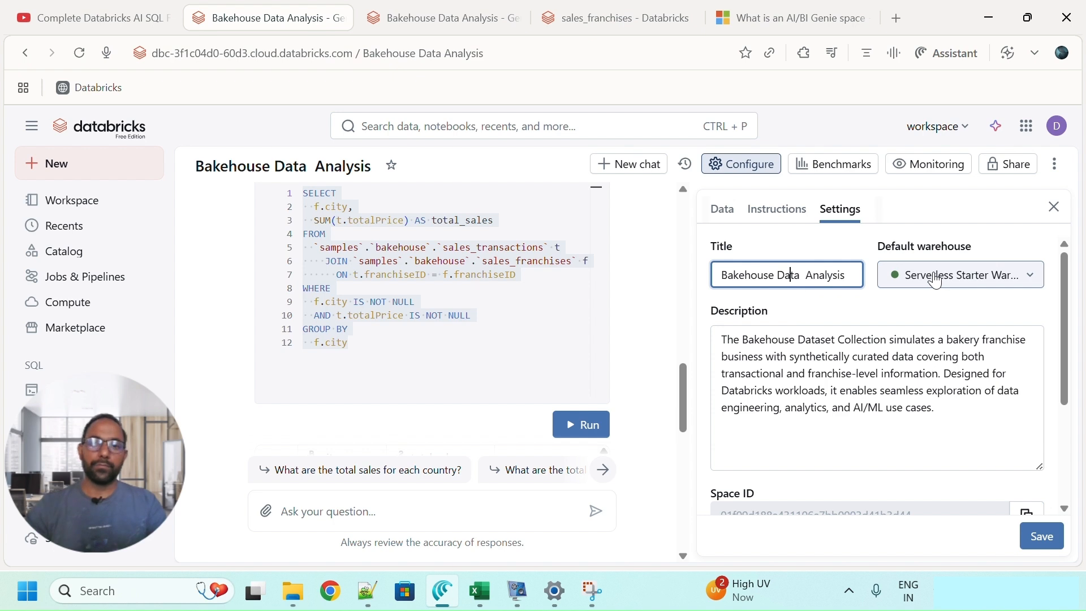
pyautogui.scroll(-3, 899, 399)
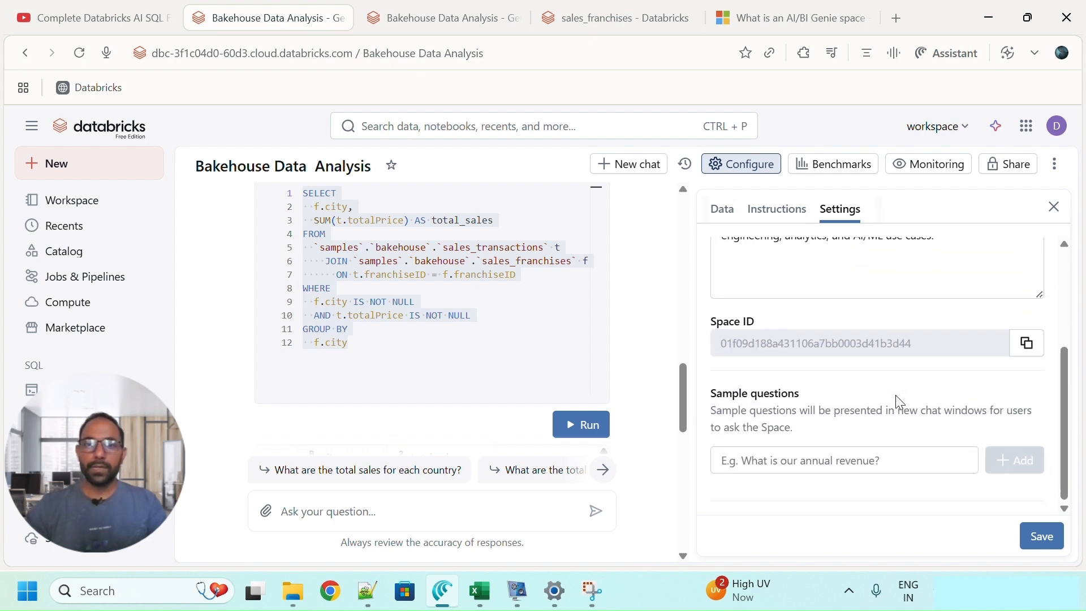
pyautogui.click(860, 458)
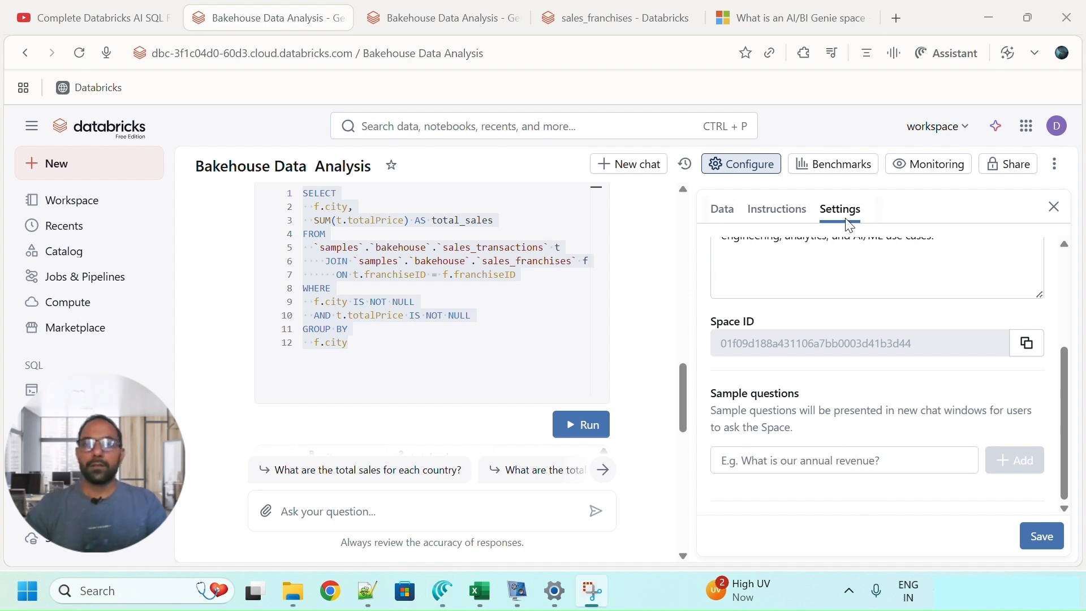
# Add a benchmark with the question "What are the total sales for each city?" and the city sales SQL as its answer, and run it
pyautogui.click(824, 171)
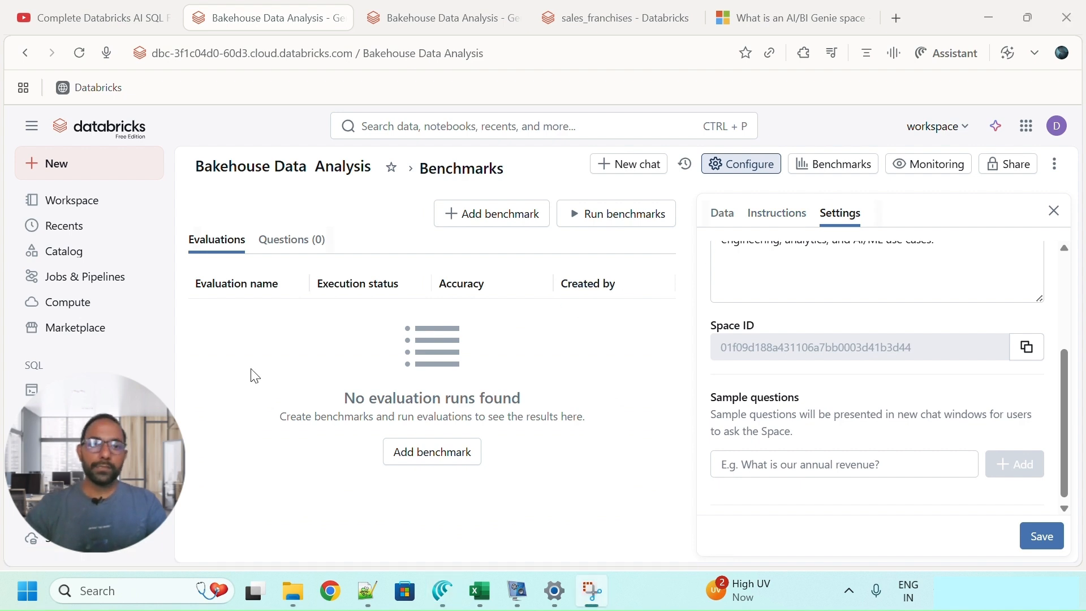
pyautogui.click(476, 216)
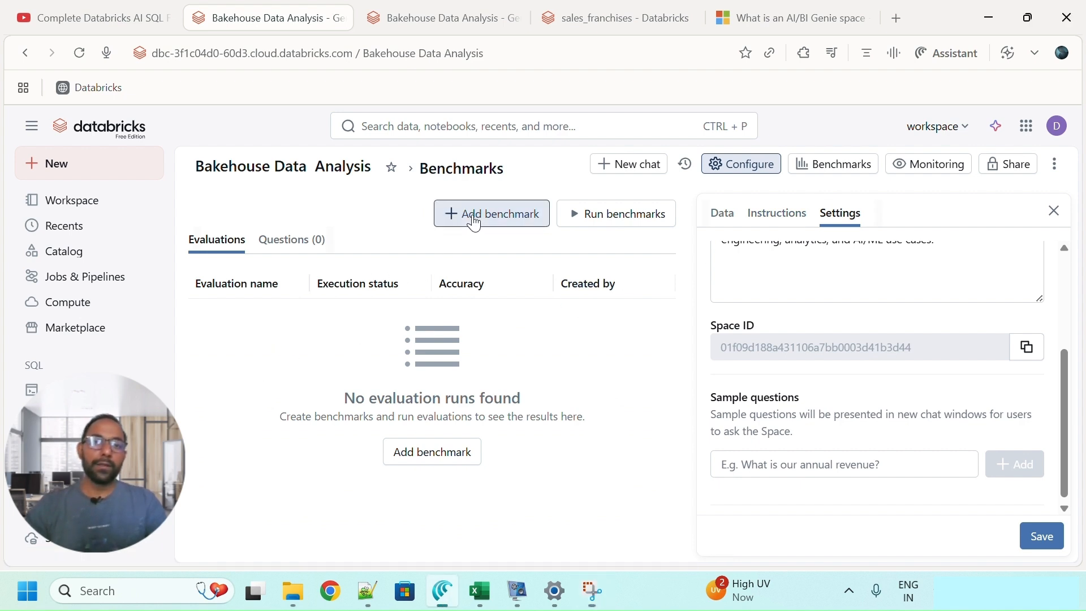
pyautogui.click(417, 231)
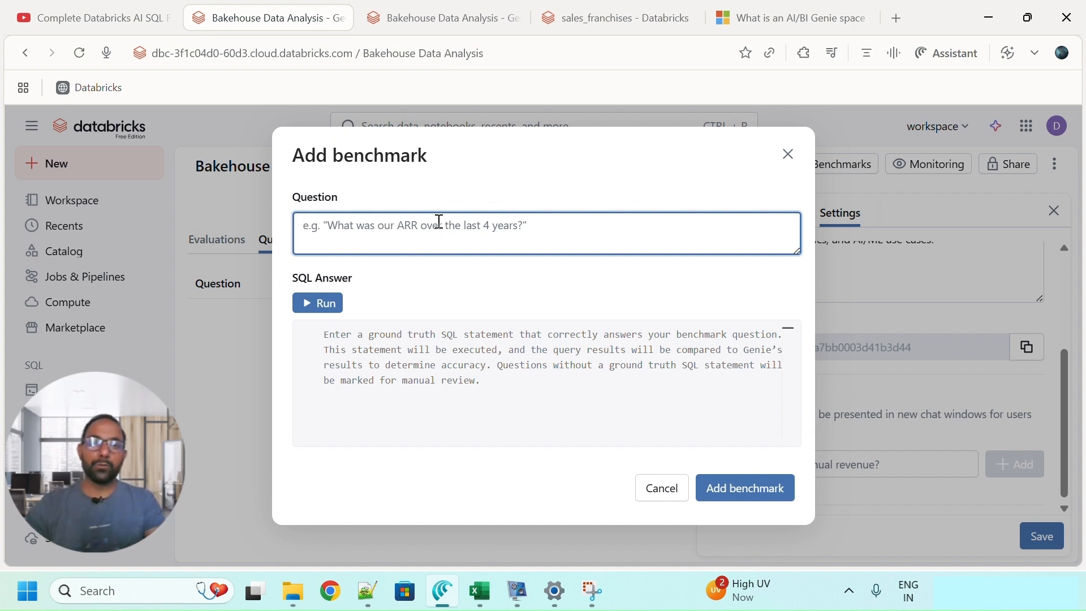
pyautogui.hotkey('ctrl', 'v')
pyautogui.click(467, 363)
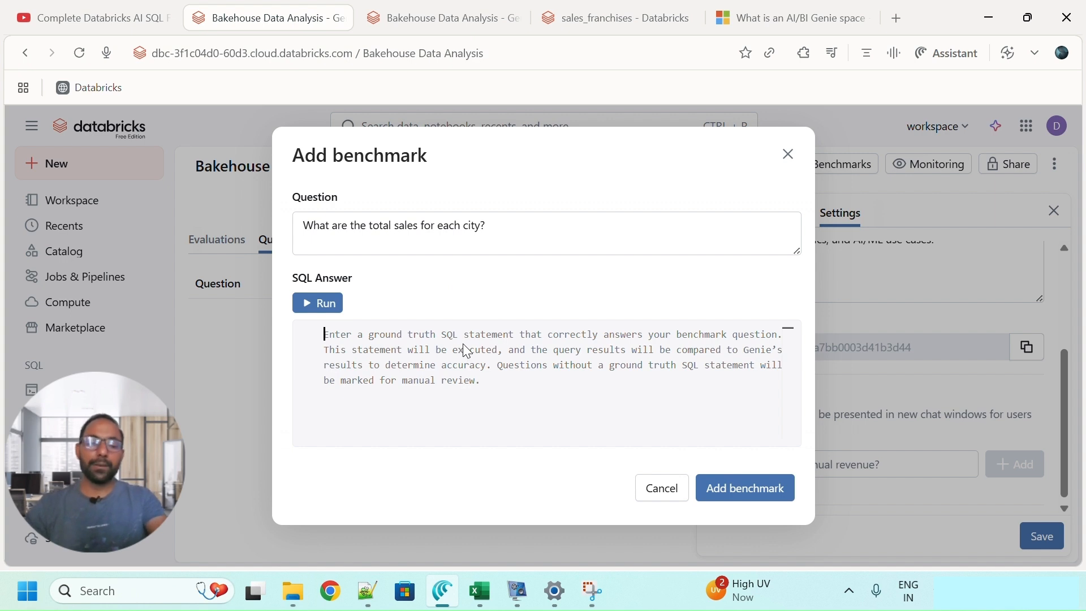
pyautogui.click(452, 35)
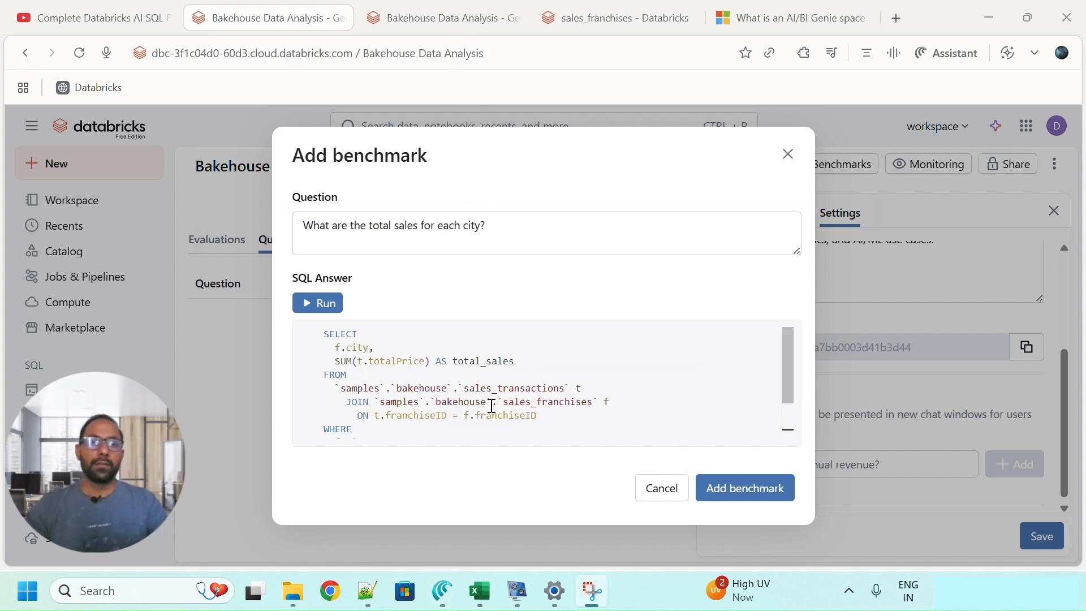
pyautogui.scroll(-2, 582, 409)
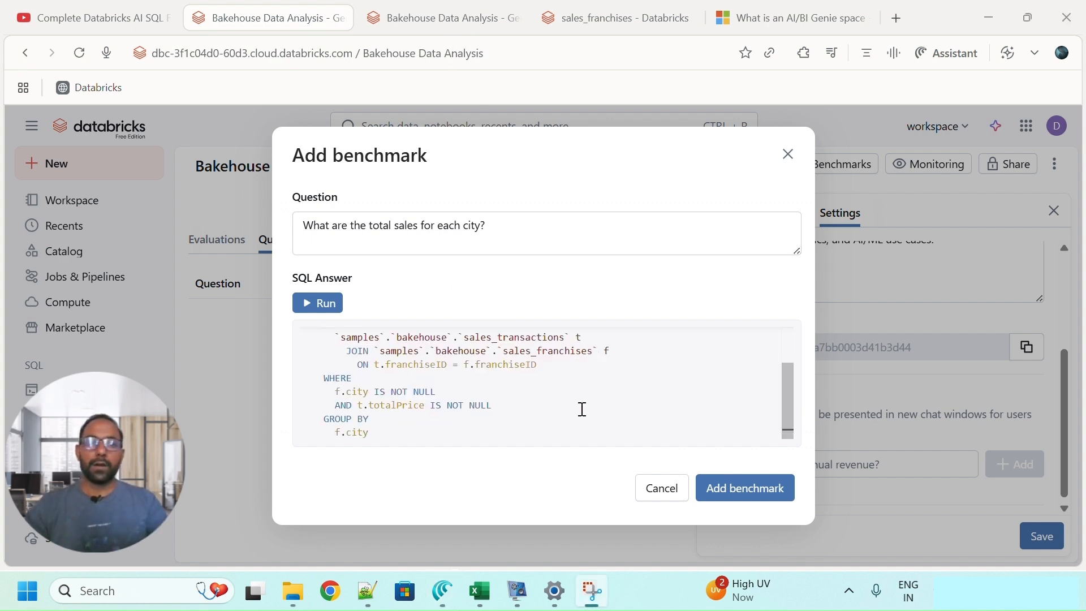
pyautogui.click(743, 498)
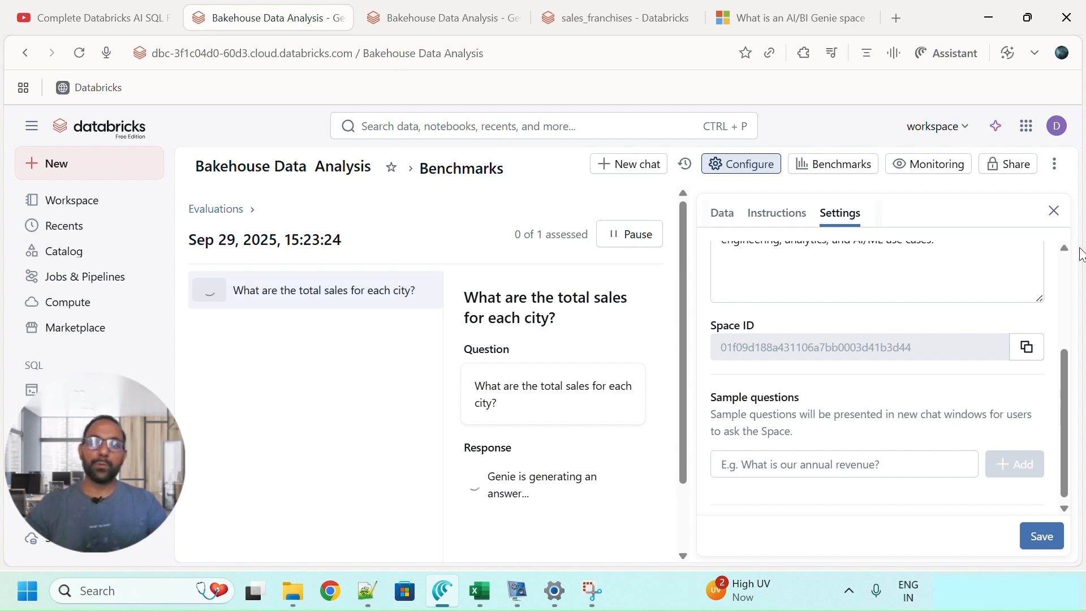
# Close the space configuration and compare the benchmark evaluation's model output with the ground truth SQL and results
pyautogui.click(1054, 211)
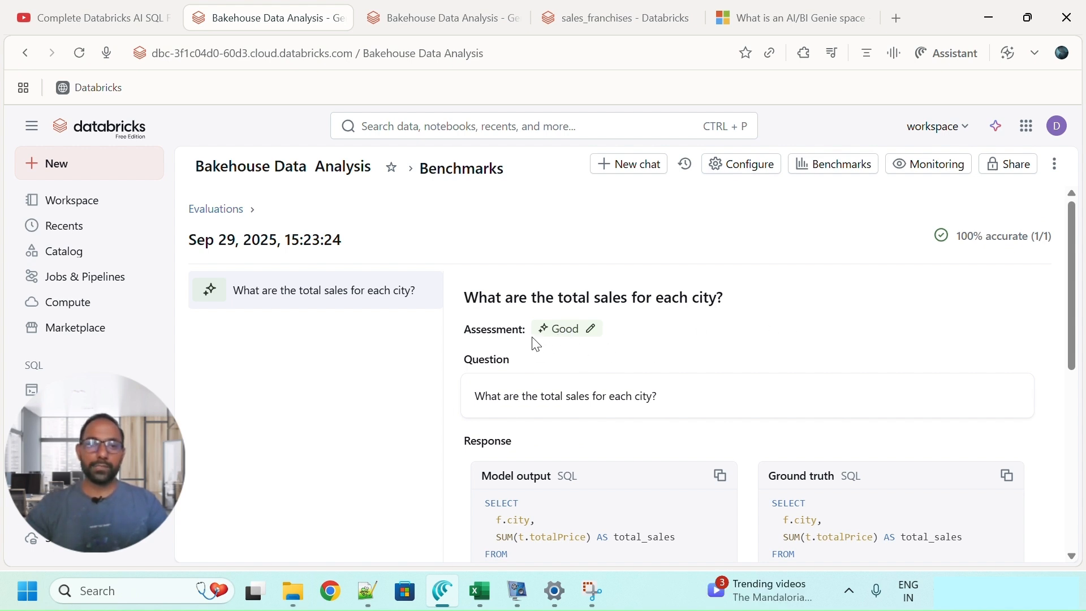
pyautogui.scroll(-7, 669, 392)
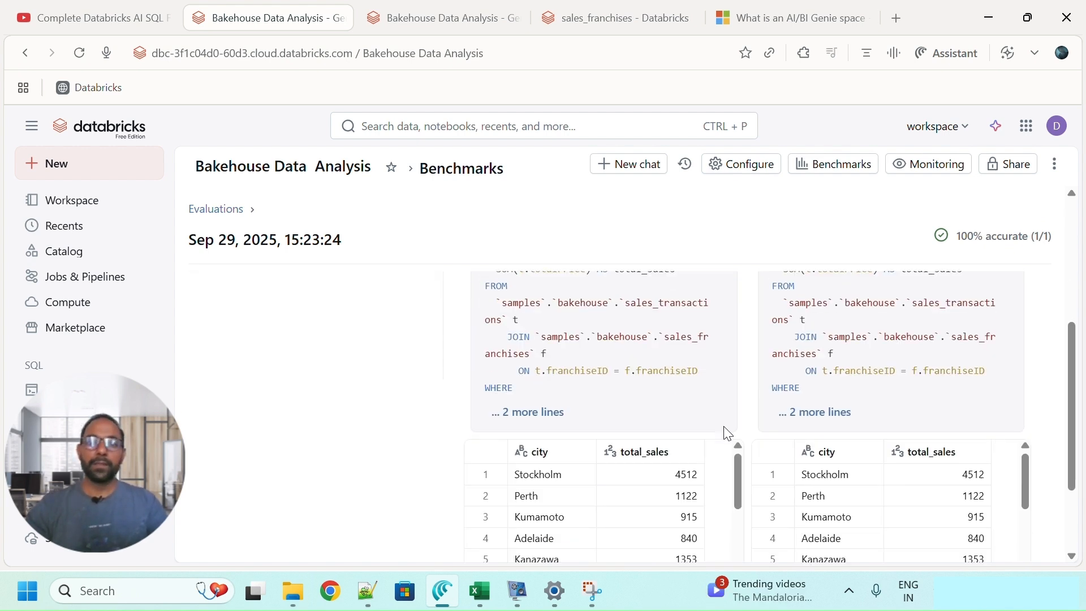
pyautogui.scroll(5, 752, 422)
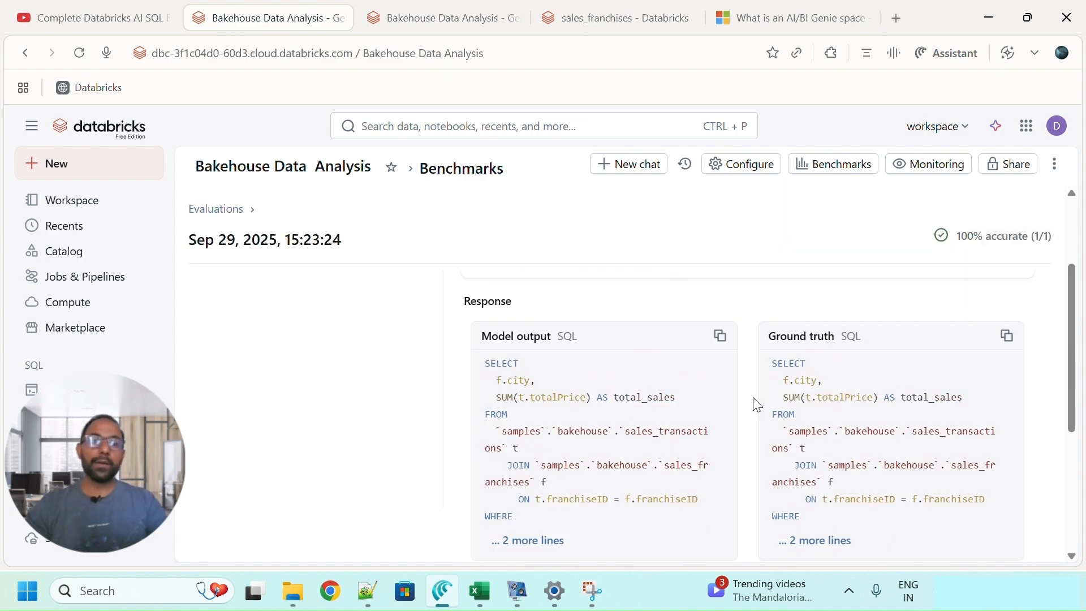
pyautogui.scroll(3, 755, 401)
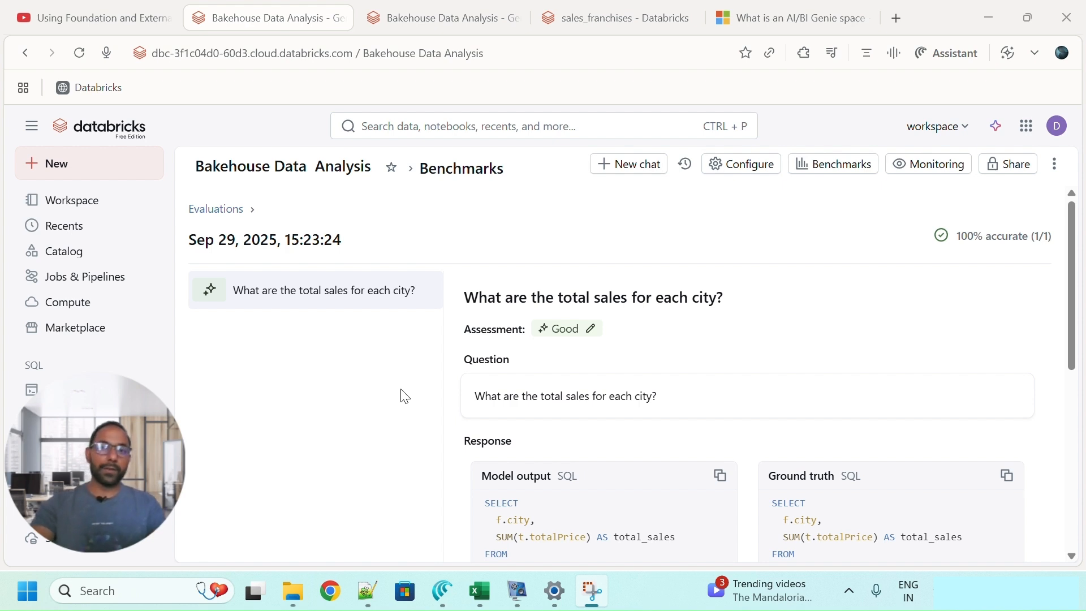
# Examine the space's monitoring history, its sharing permissions and its additional space actions without changing anything
pyautogui.click(932, 171)
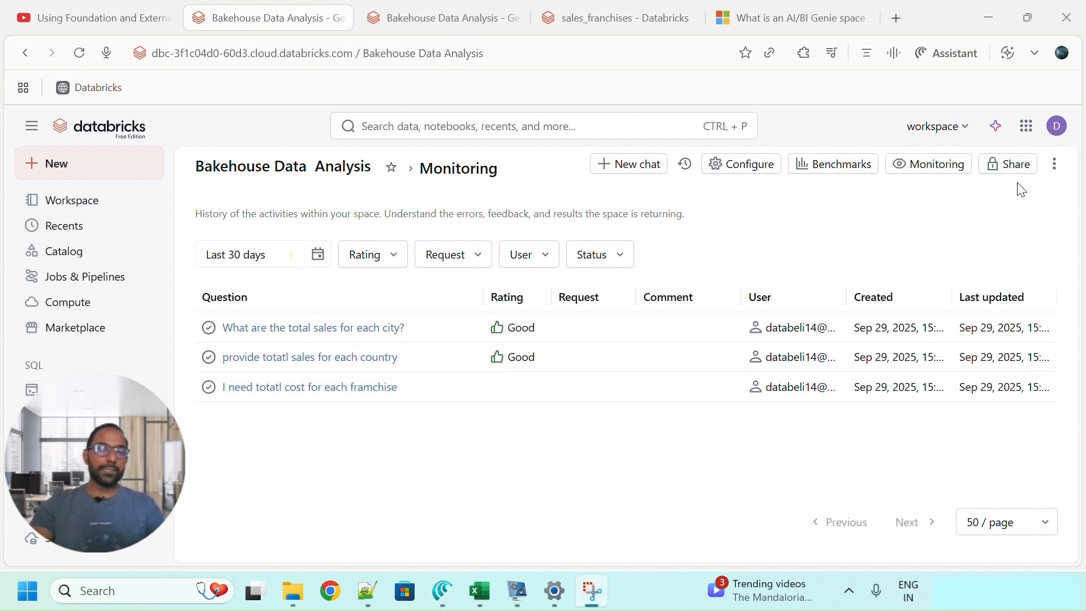
pyautogui.click(1022, 178)
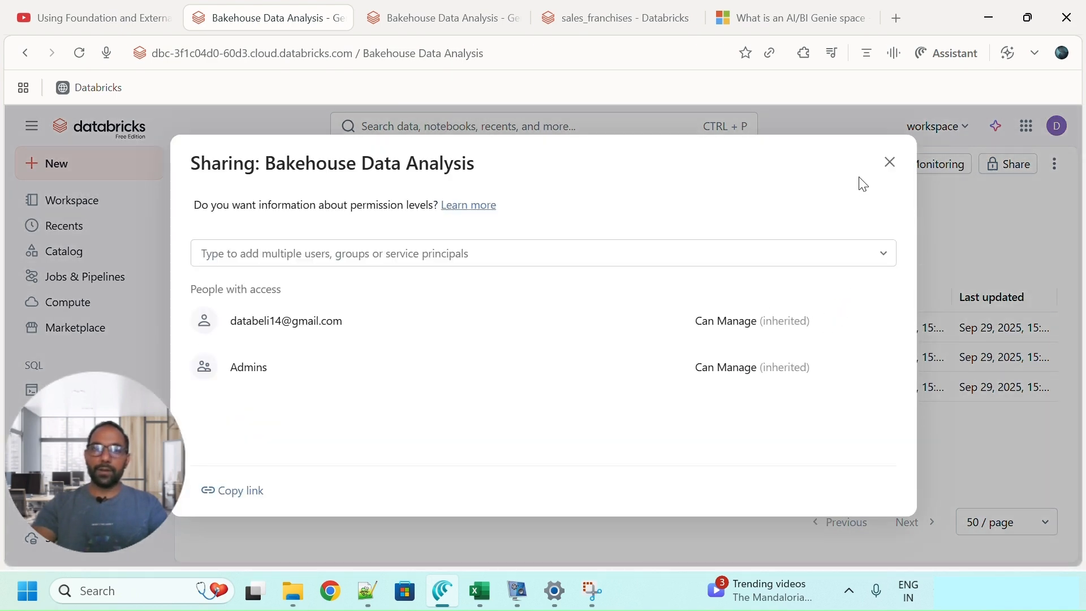
pyautogui.click(889, 162)
pyautogui.click(1055, 164)
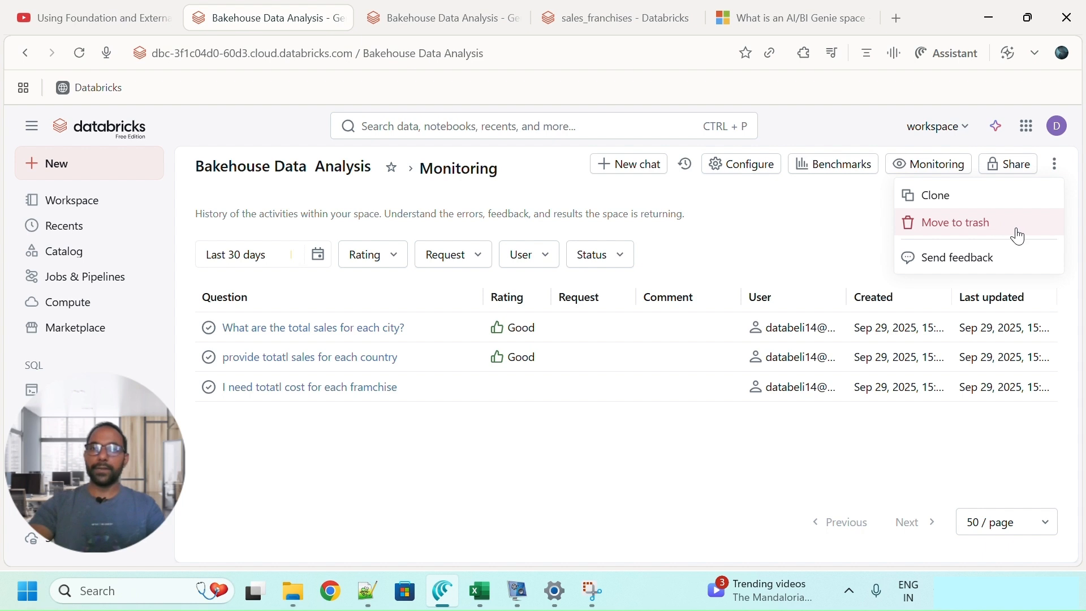
pyautogui.click(834, 217)
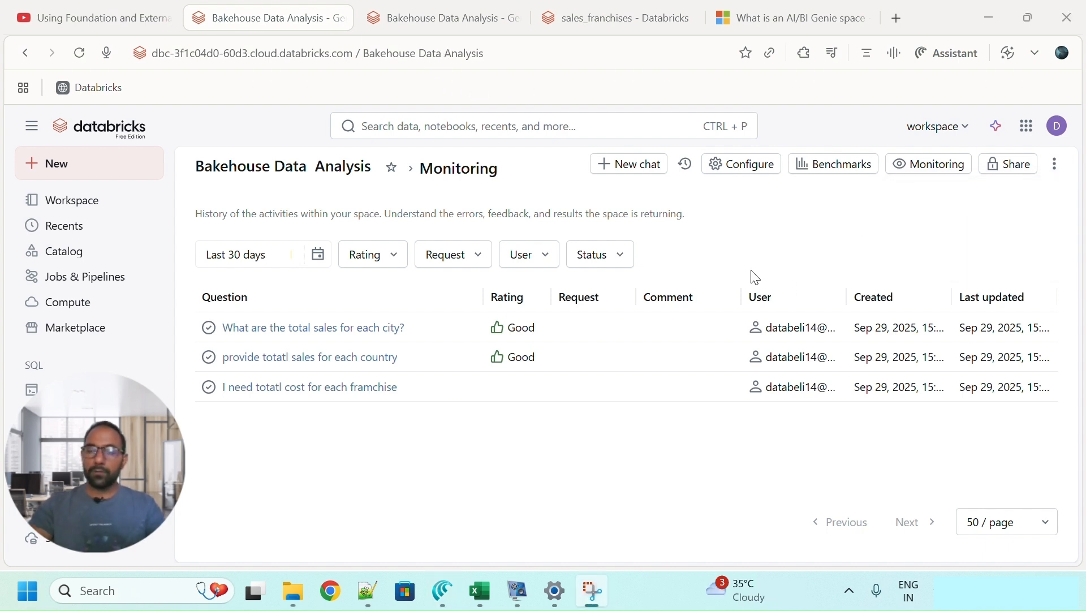